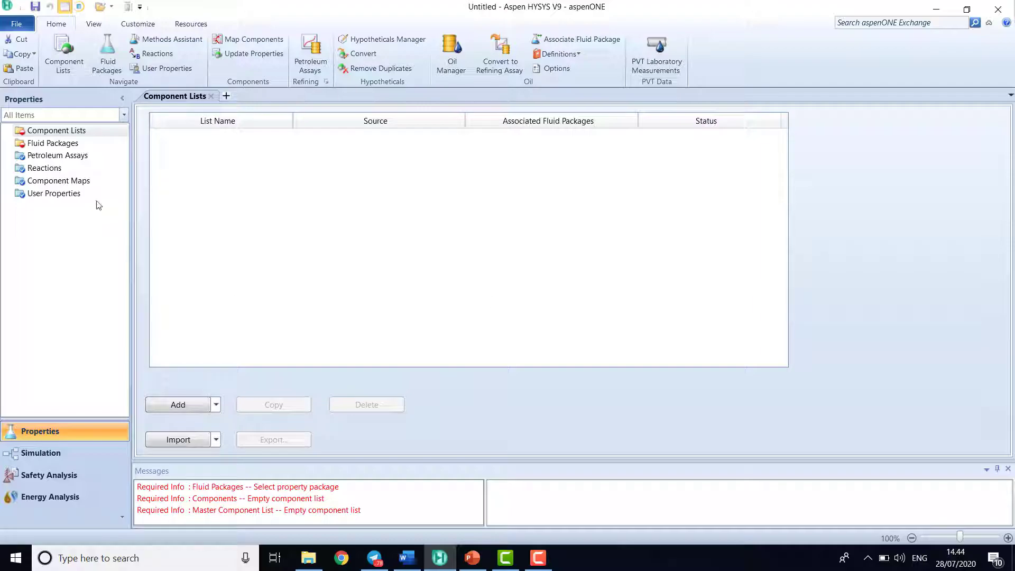
- Create a component list from the HYSYS databank and add the pure component n-Butane to it
{"action": "left_click", "coordinate": [193, 404]}
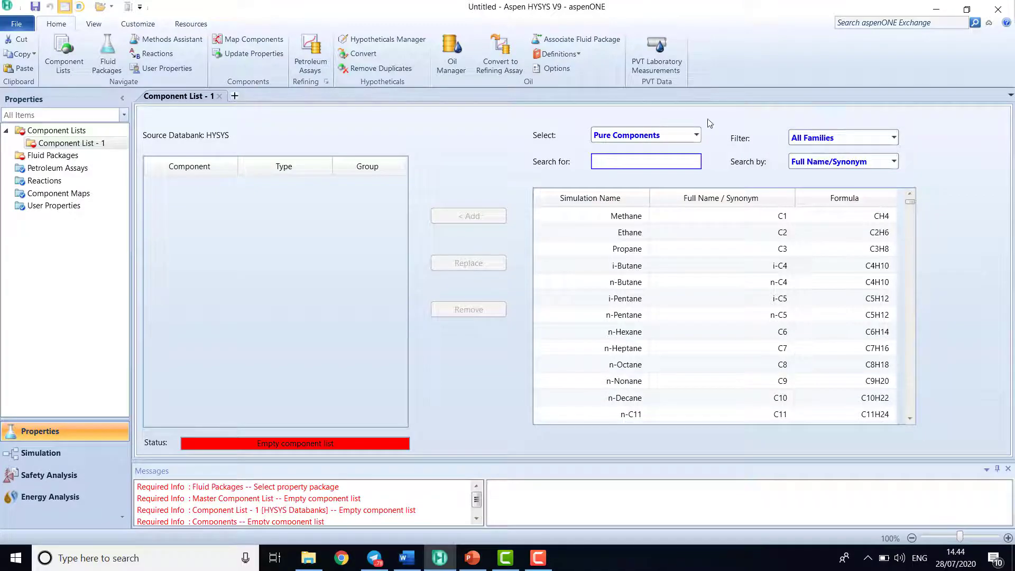
{"action": "left_click", "coordinate": [697, 135]}
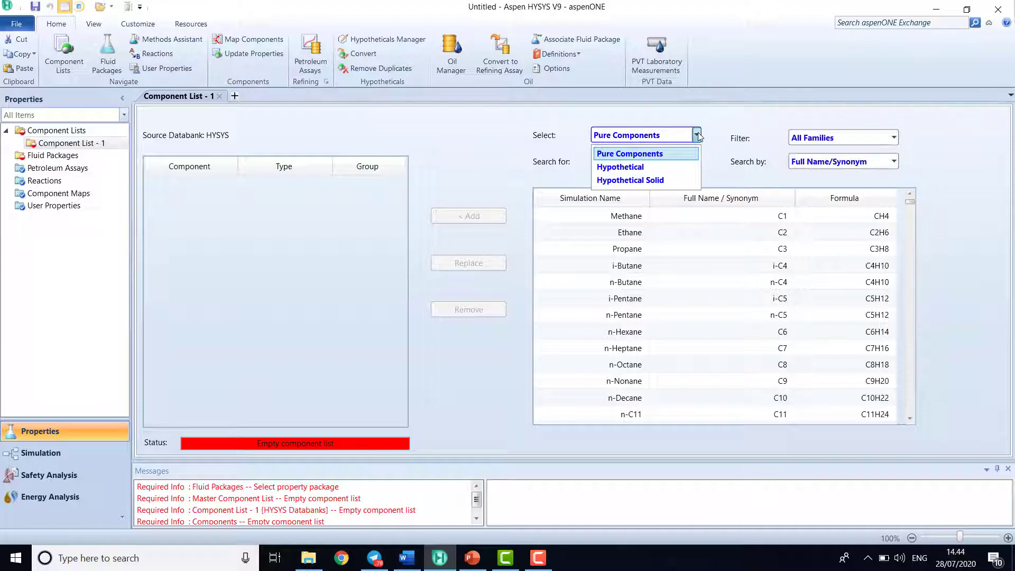
{"action": "left_click", "coordinate": [733, 114]}
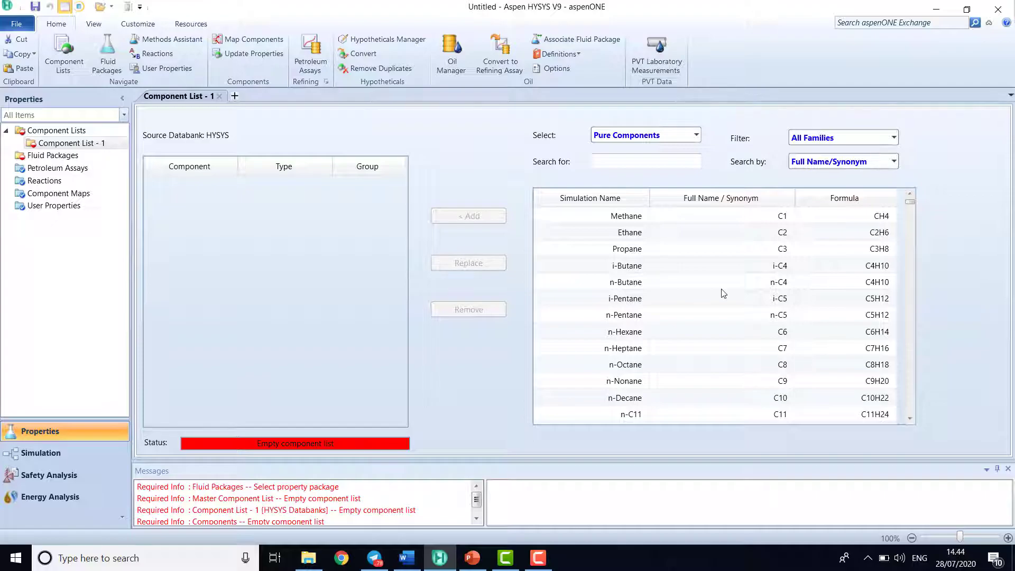
{"action": "left_click", "coordinate": [611, 286]}
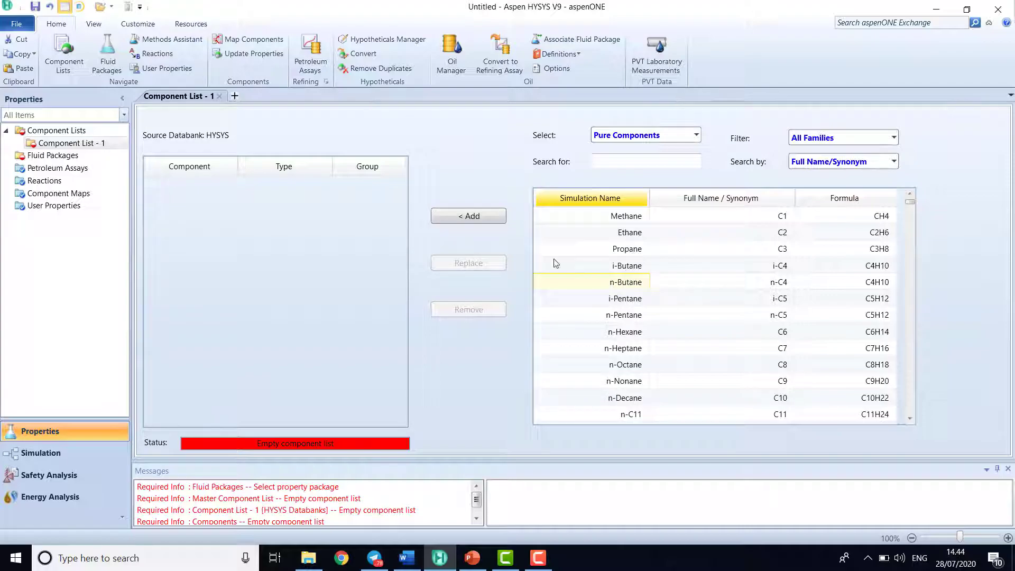
{"action": "left_click", "coordinate": [468, 216]}
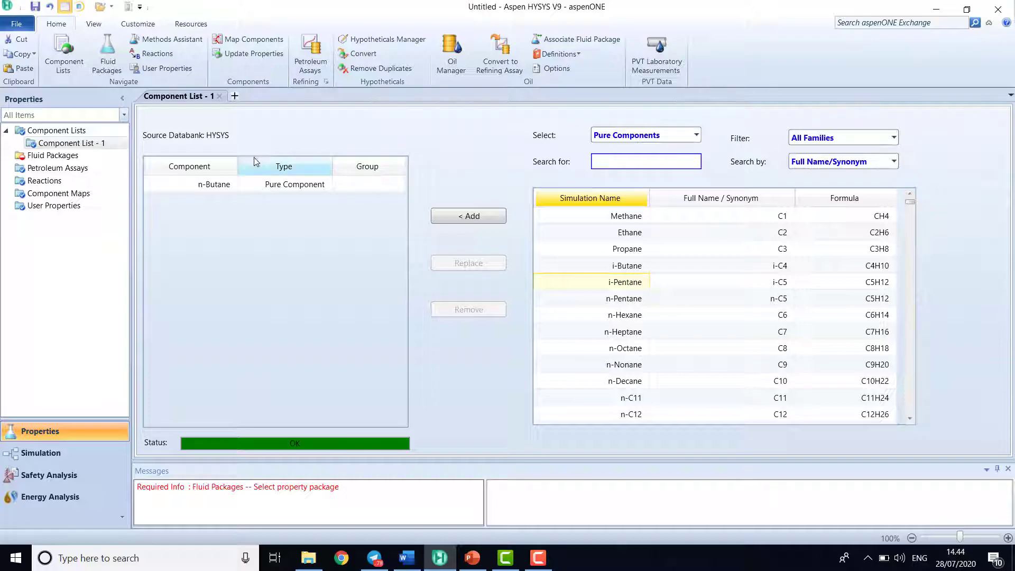
- Add a fluid package for the component list and select SRK as its property package
{"action": "left_click", "coordinate": [80, 156]}
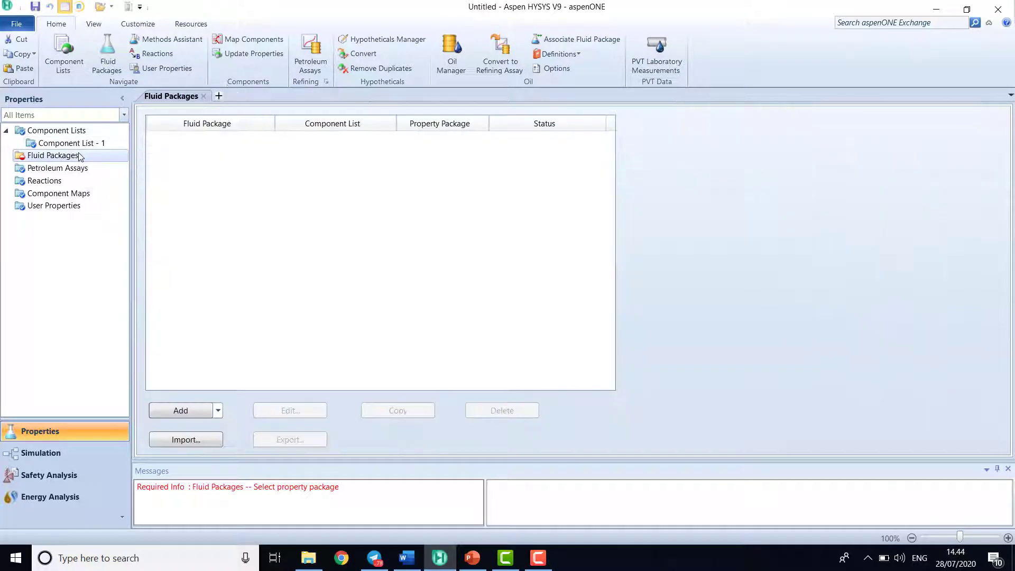
{"action": "left_click", "coordinate": [182, 411]}
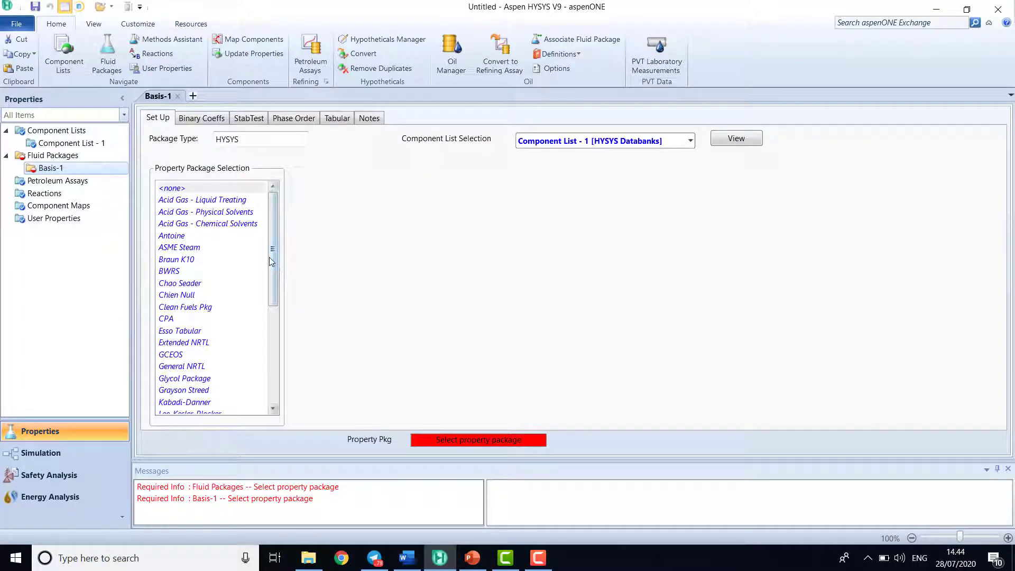
{"action": "left_click_drag", "start_coordinate": [271, 258], "coordinate": [273, 336]}
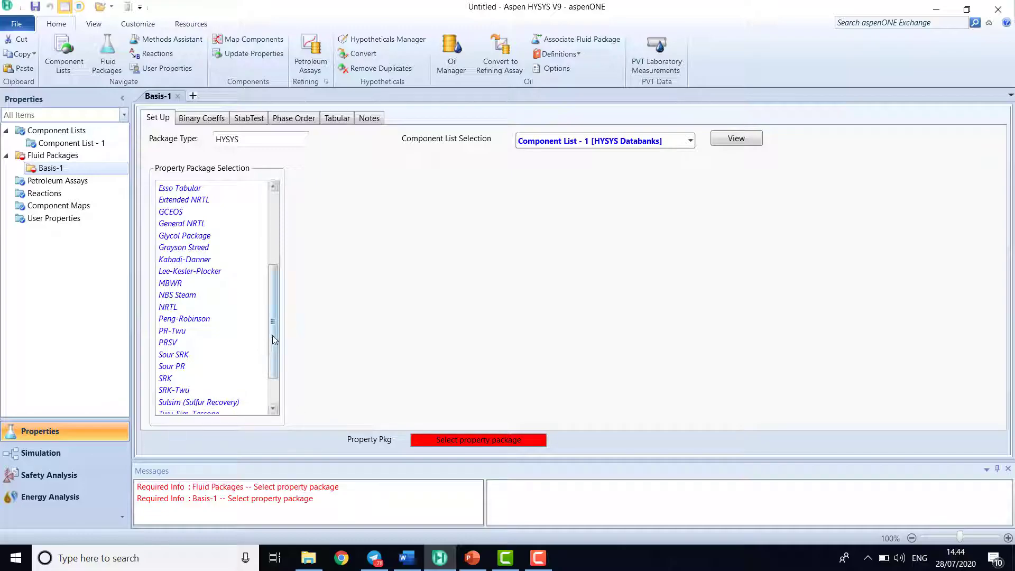
{"action": "left_click_drag", "start_coordinate": [272, 335], "coordinate": [274, 366]}
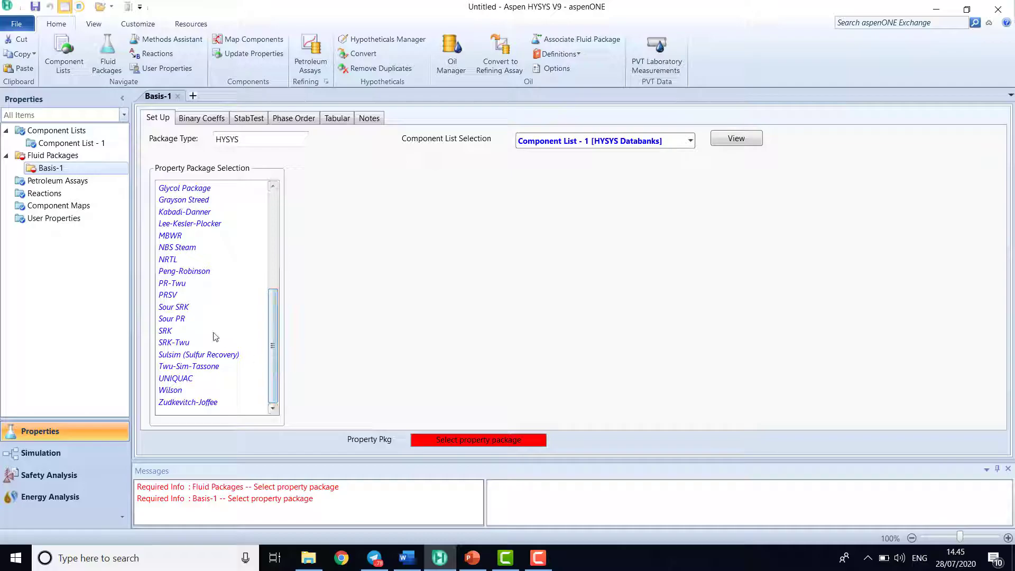
{"action": "left_click", "coordinate": [164, 331]}
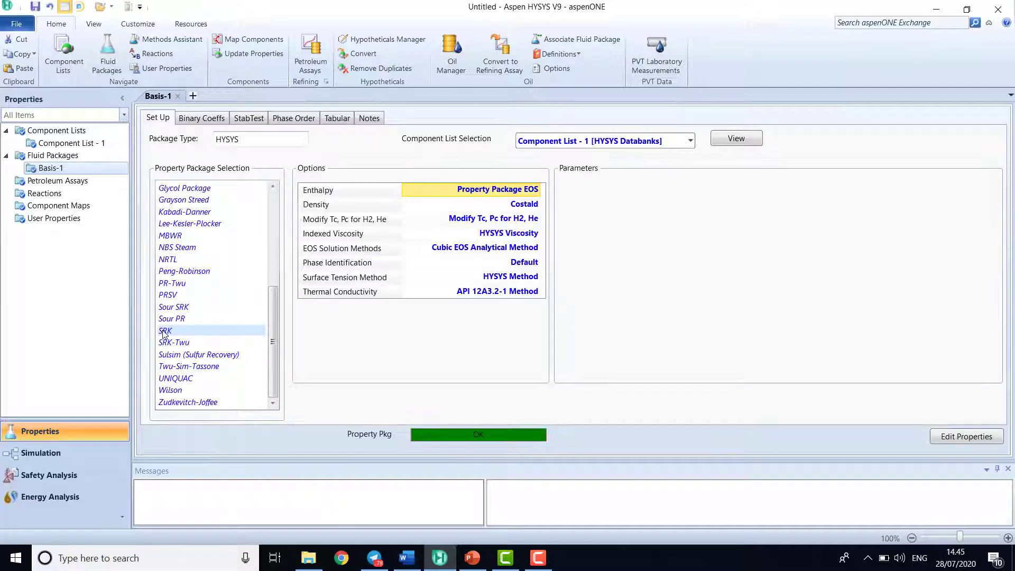
- Review the defined component list and the overviews of component lists and fluid packages
{"action": "double_click", "coordinate": [82, 144]}
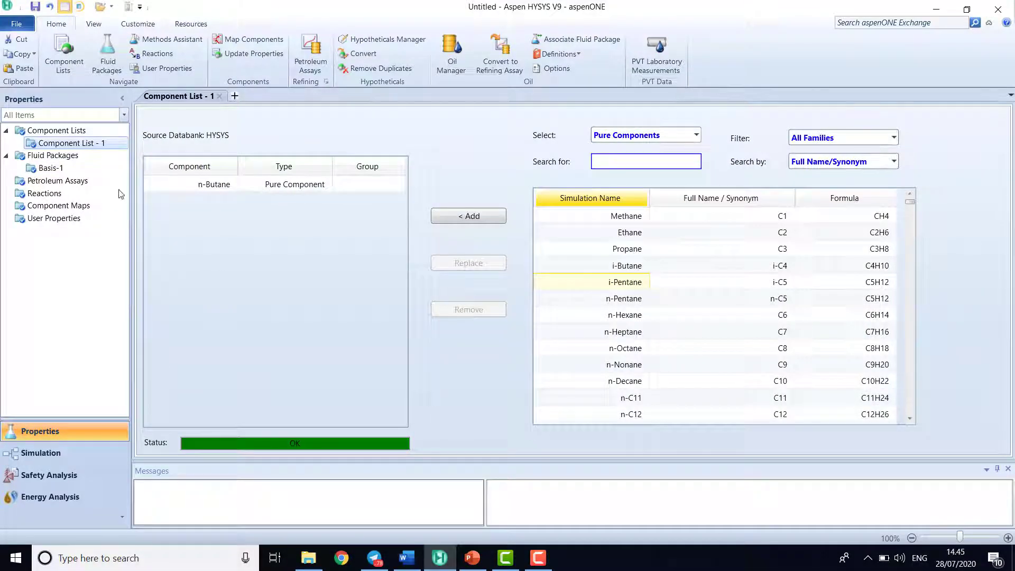
{"action": "double_click", "coordinate": [85, 133]}
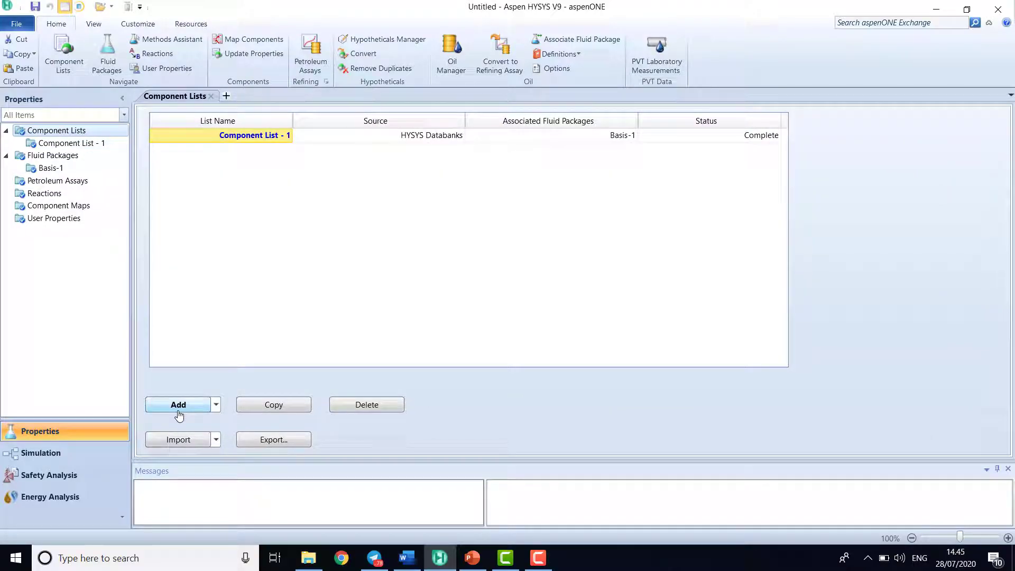
{"action": "double_click", "coordinate": [62, 170]}
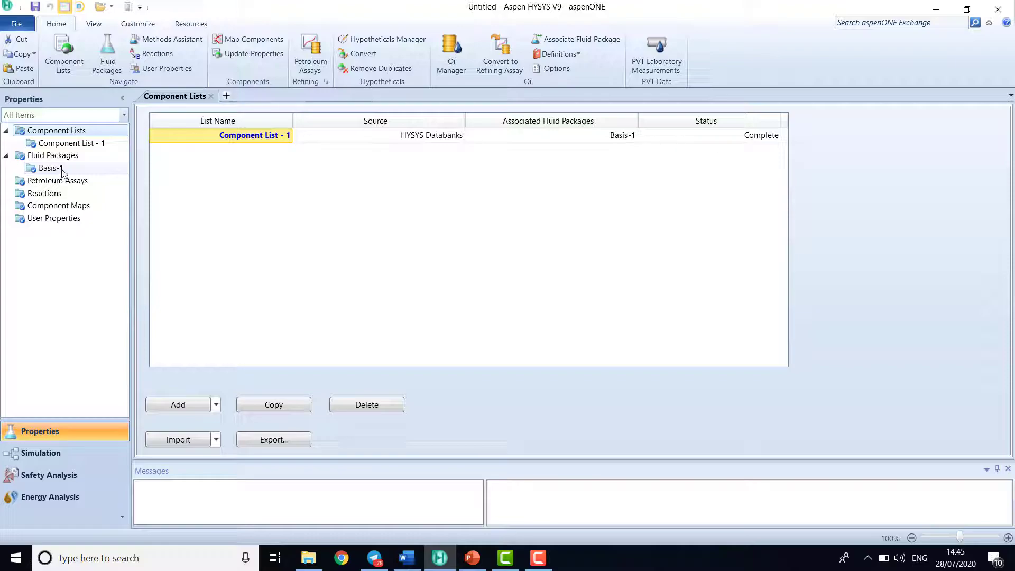
{"action": "double_click", "coordinate": [59, 157]}
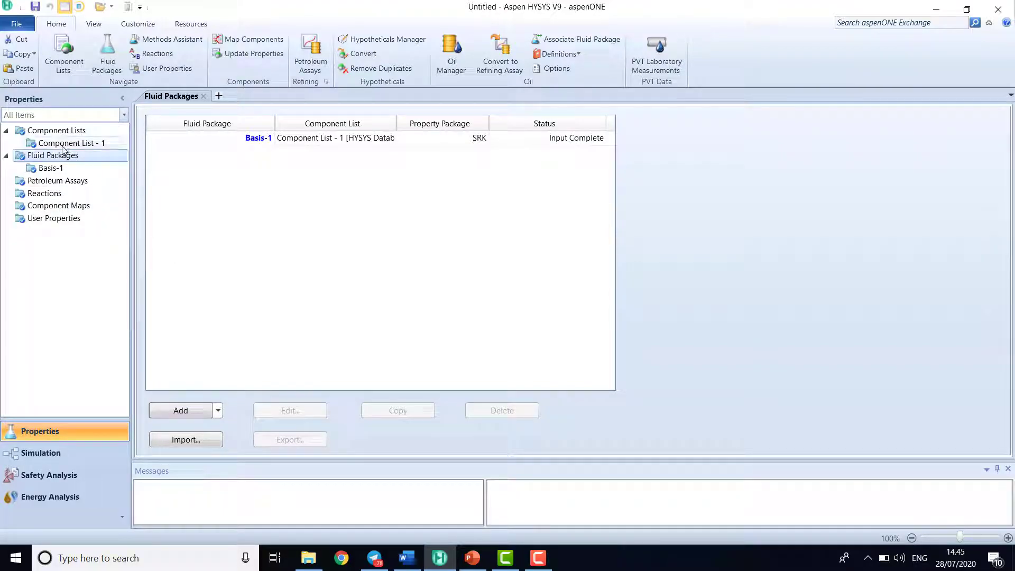
- Enter the simulation environment and place a material stream in the upper-left area of the empty flowsheet
{"action": "left_click", "coordinate": [41, 453]}
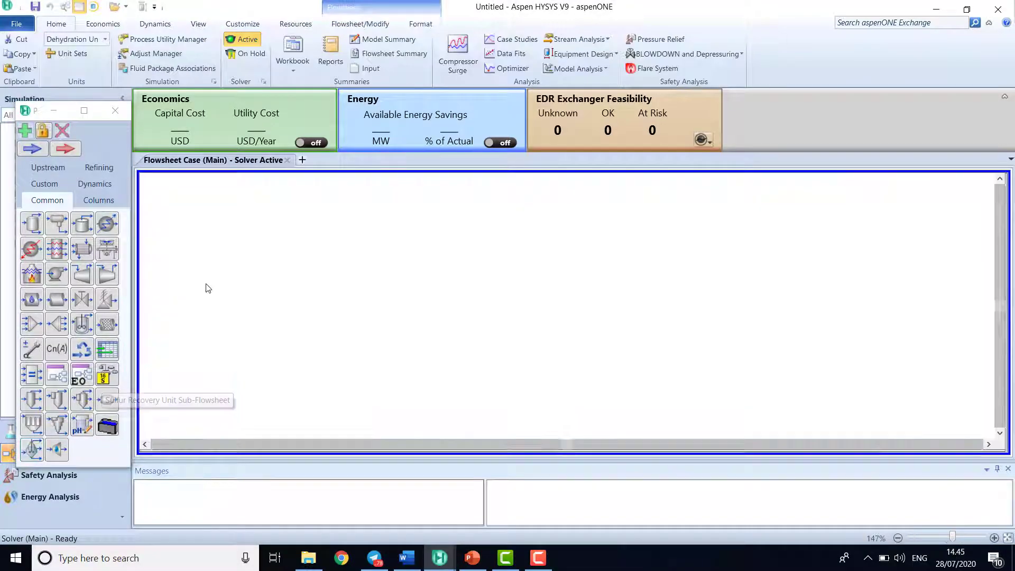
{"action": "left_click", "coordinate": [32, 150]}
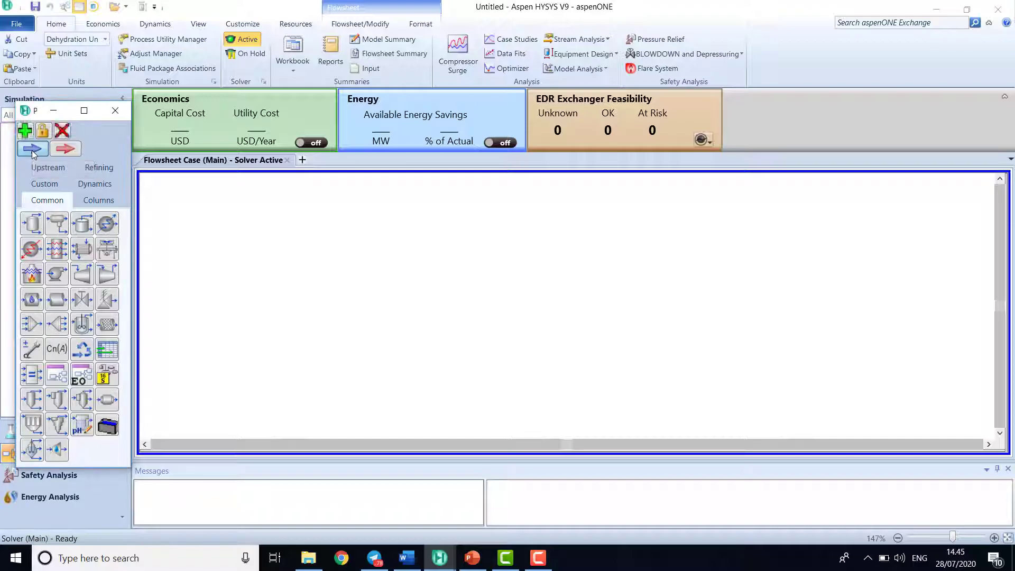
{"action": "left_click", "coordinate": [283, 247]}
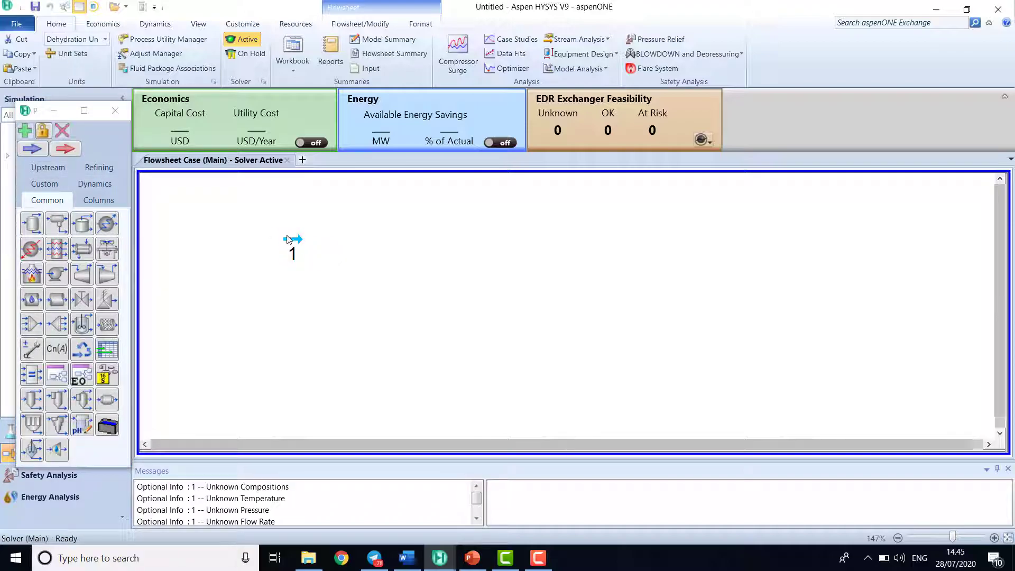
- Define the composition of material stream 1 with an n-Butane mole fraction of 1
{"action": "double_click", "coordinate": [293, 240]}
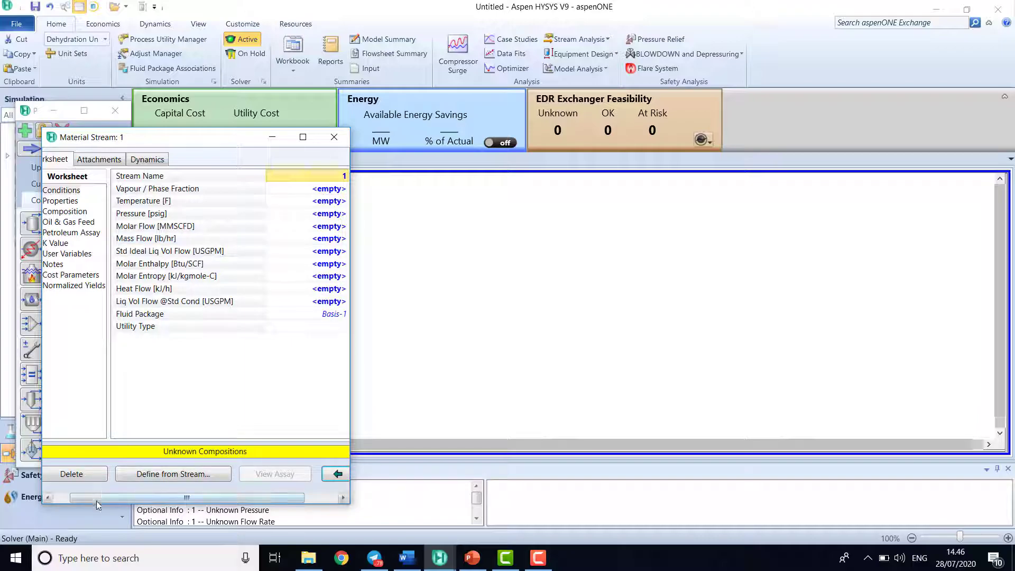
{"action": "left_click_drag", "start_coordinate": [91, 500], "coordinate": [77, 500]}
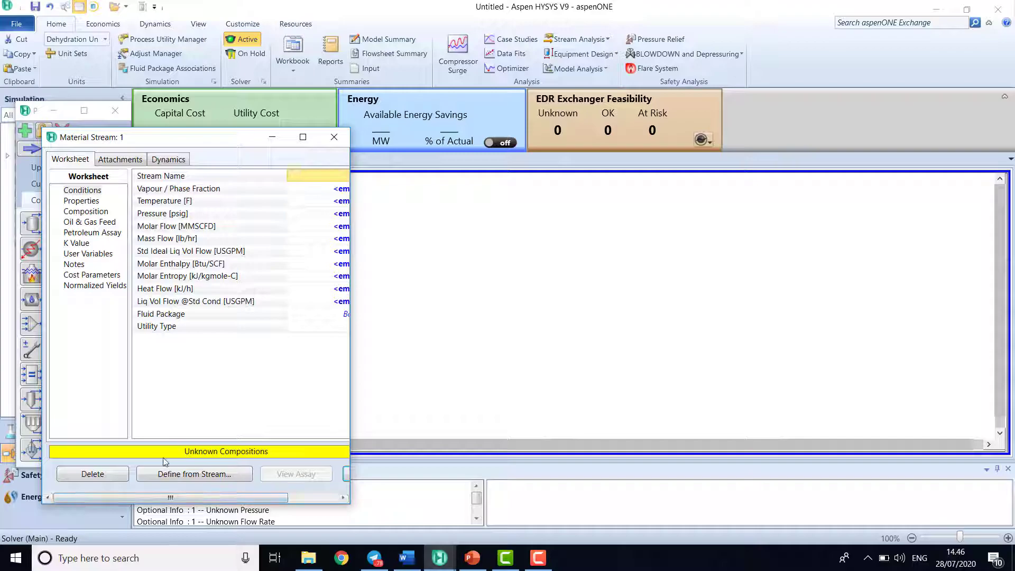
{"action": "left_click", "coordinate": [96, 211]}
{"action": "left_click", "coordinate": [166, 427]}
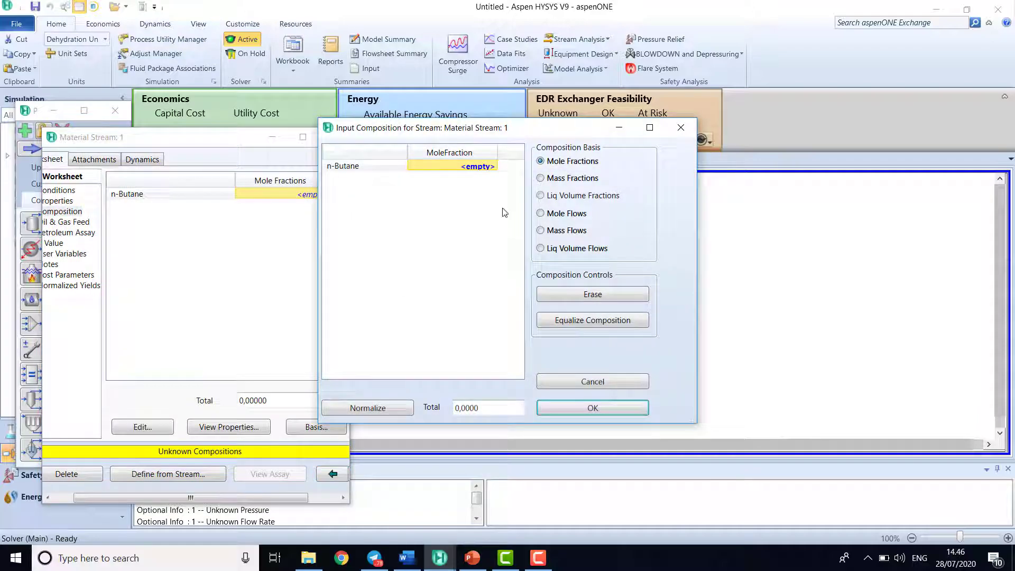
{"action": "left_click", "coordinate": [480, 168]}
{"action": "type", "text": "1"}
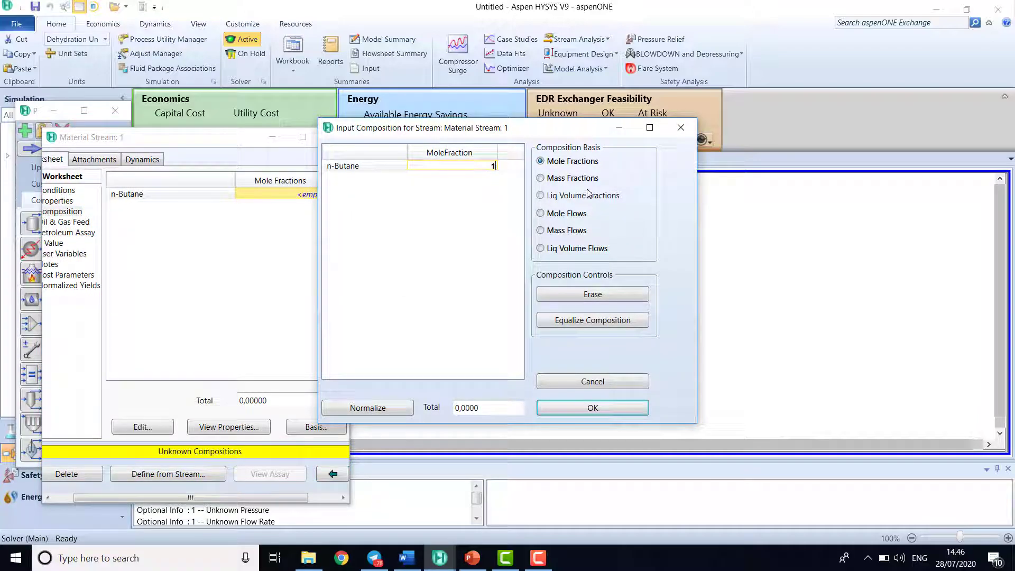
{"action": "left_click", "coordinate": [584, 411]}
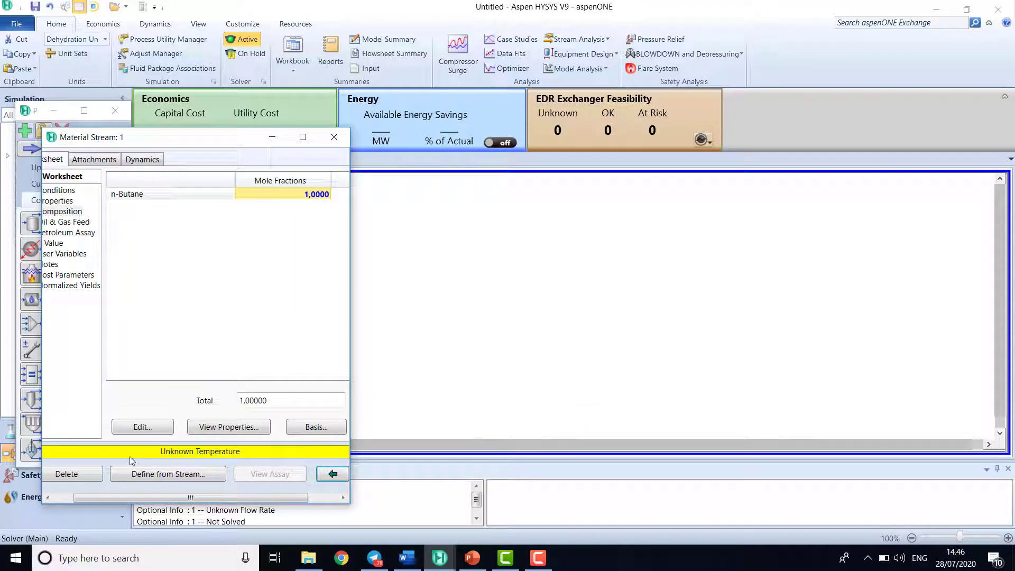
- Set the mass flow of stream 1 to 100 lb/hr in its conditions
{"action": "left_click", "coordinate": [63, 498]}
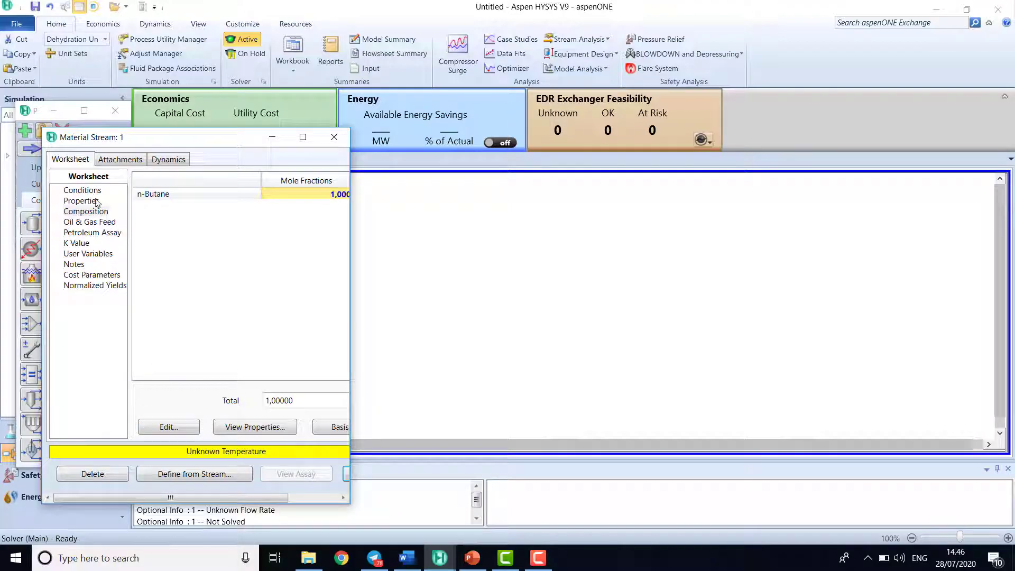
{"action": "left_click", "coordinate": [92, 192]}
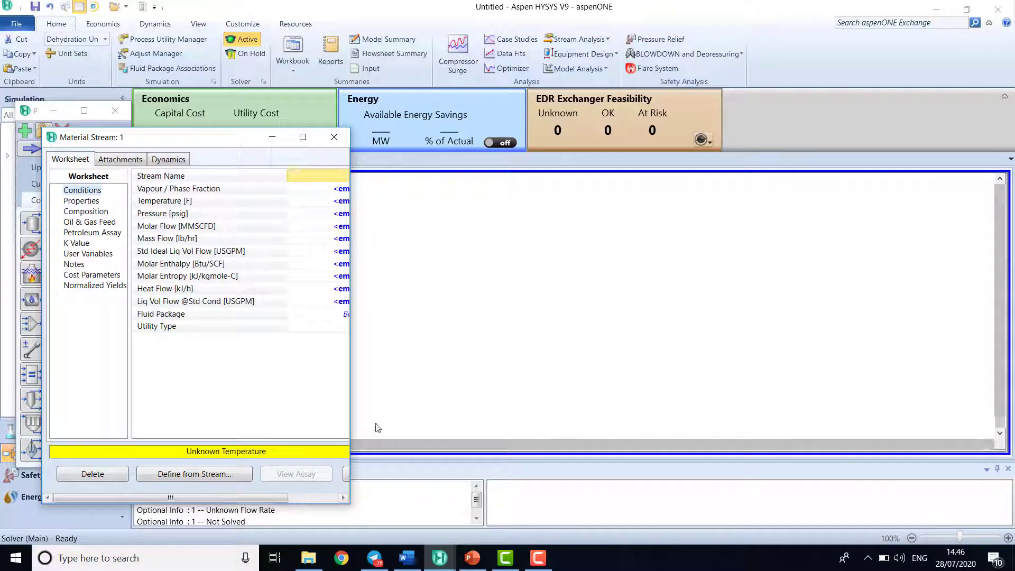
{"action": "left_click_drag", "start_coordinate": [352, 409], "coordinate": [395, 405]}
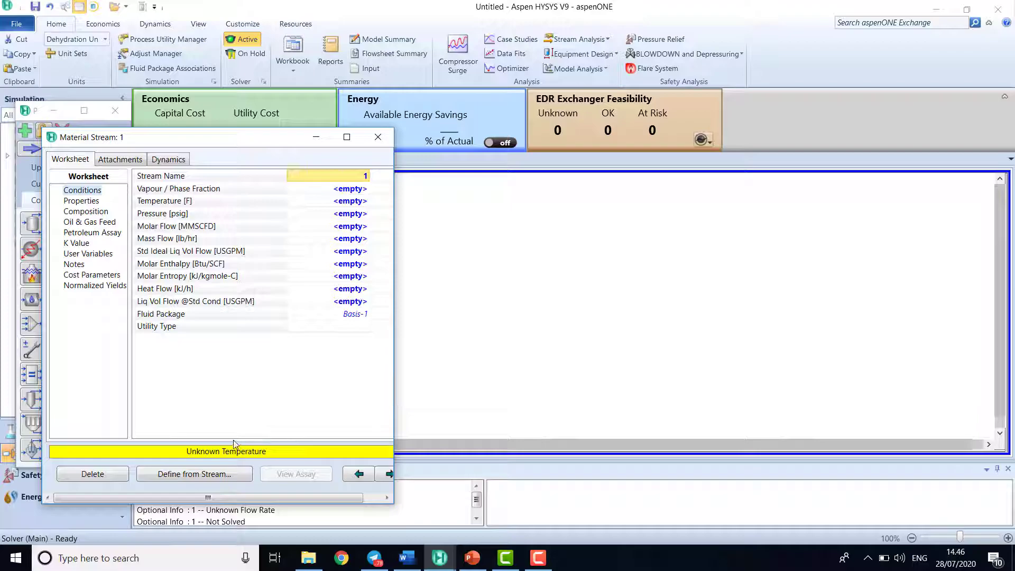
{"action": "left_click", "coordinate": [329, 242]}
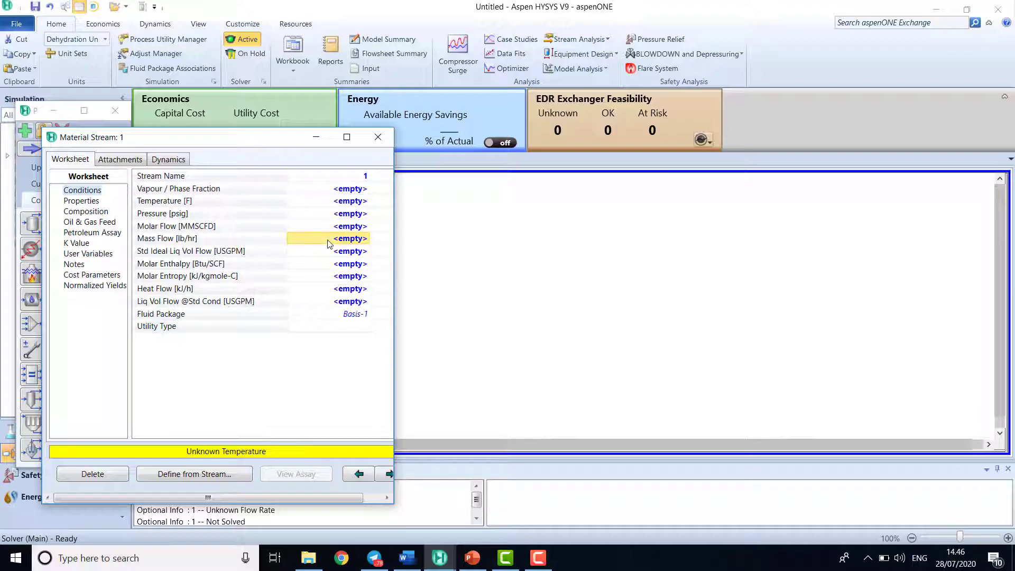
{"action": "type", "text": "1"}
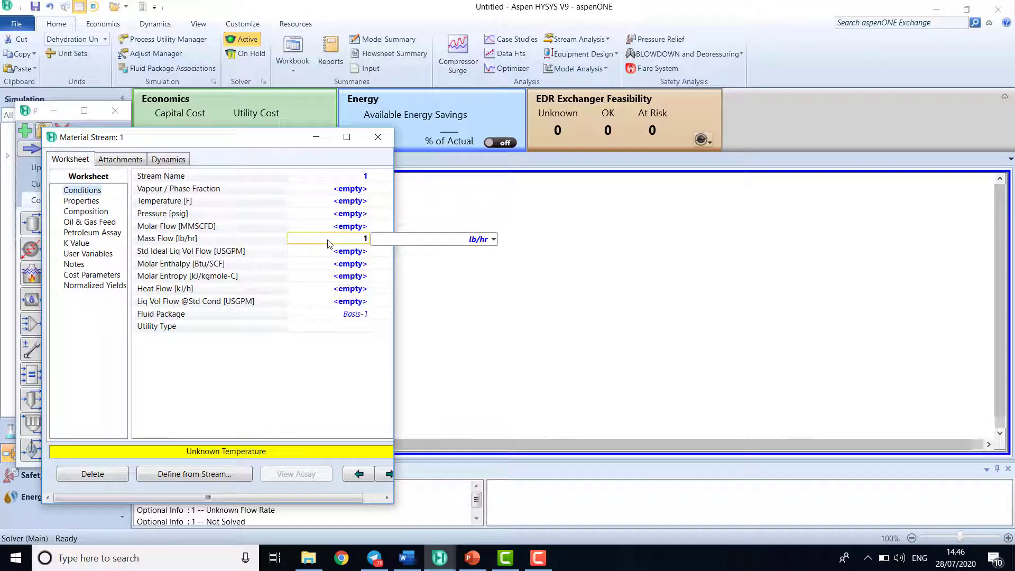
{"action": "type", "text": "00"}
{"action": "key", "text": "Return"}
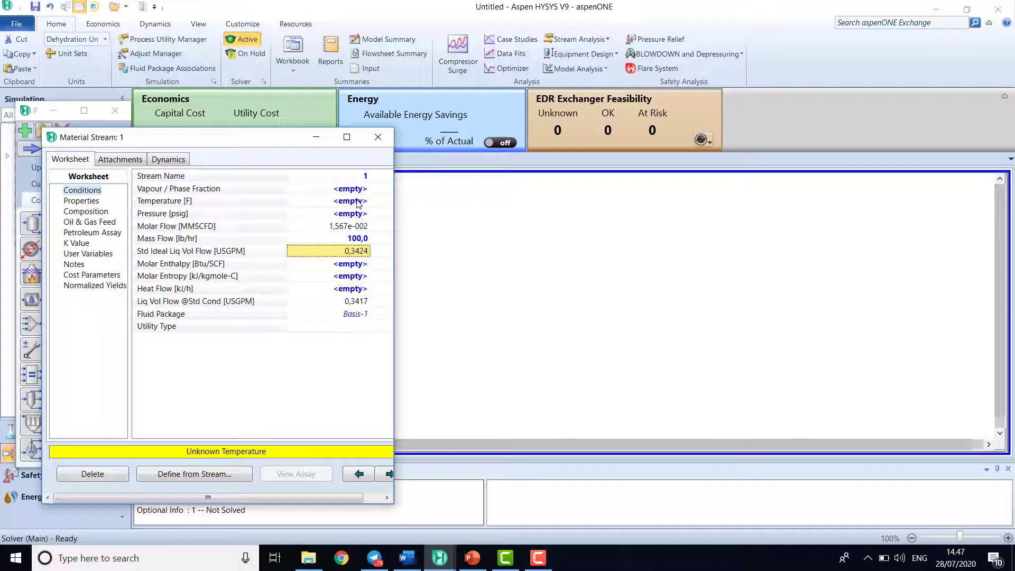
- Check the Example 1 slide in PowerPoint and, back in Aspen HYSYS, set the stream's vapour fraction to 1
{"action": "left_click", "coordinate": [475, 565]}
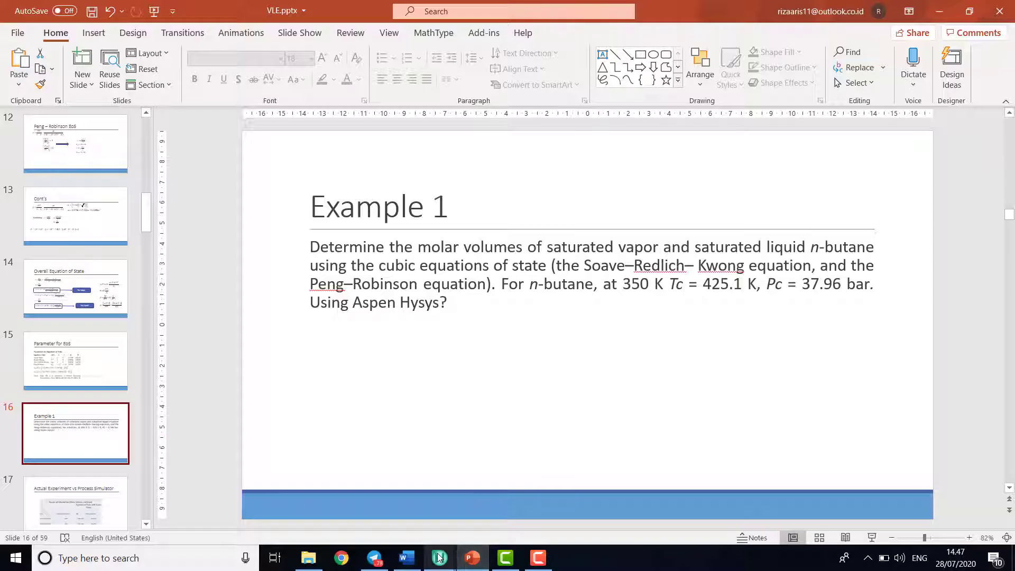
{"action": "mouse_move", "coordinate": [438, 557]}
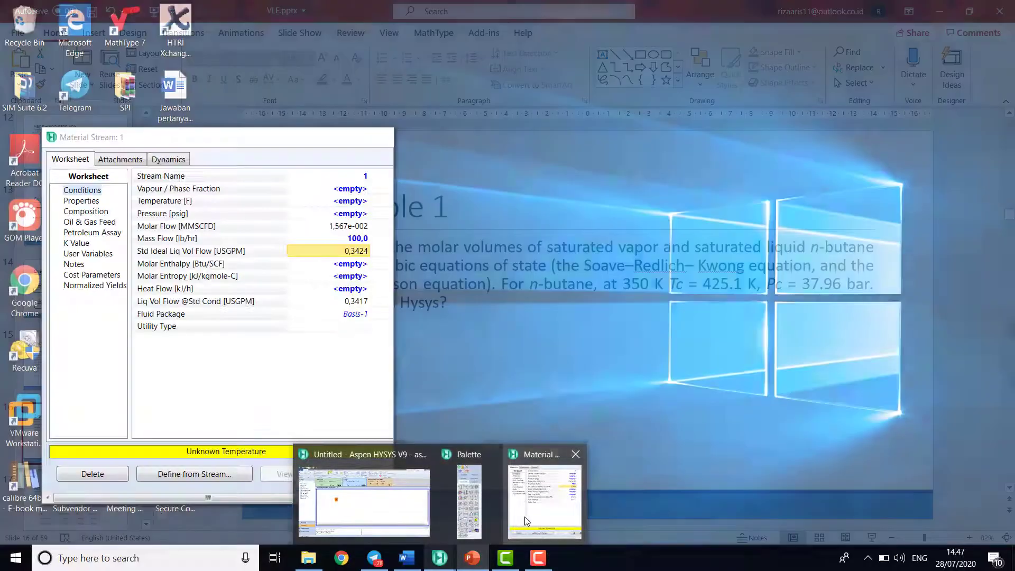
{"action": "left_click", "coordinate": [526, 521]}
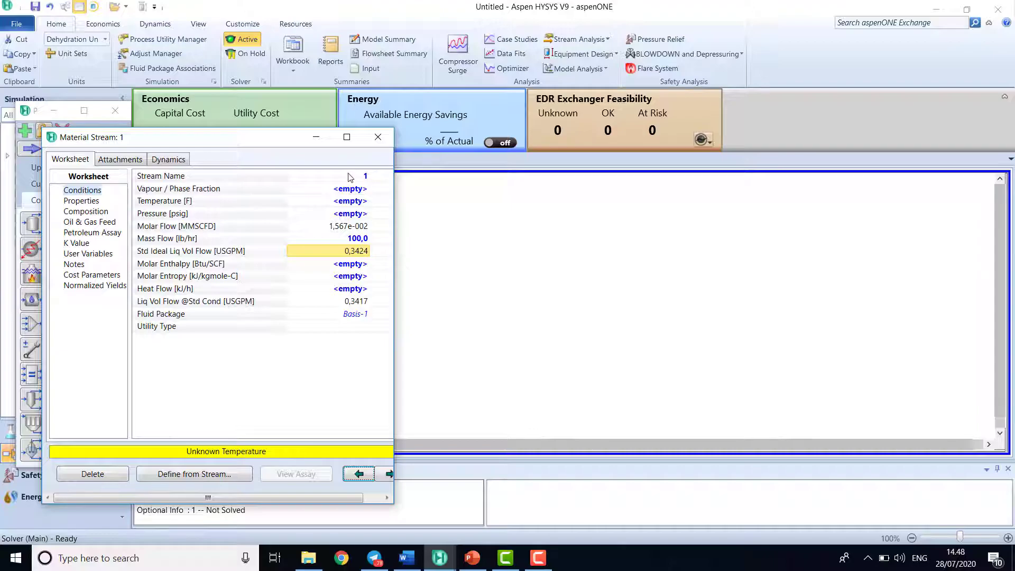
{"action": "left_click", "coordinate": [349, 191]}
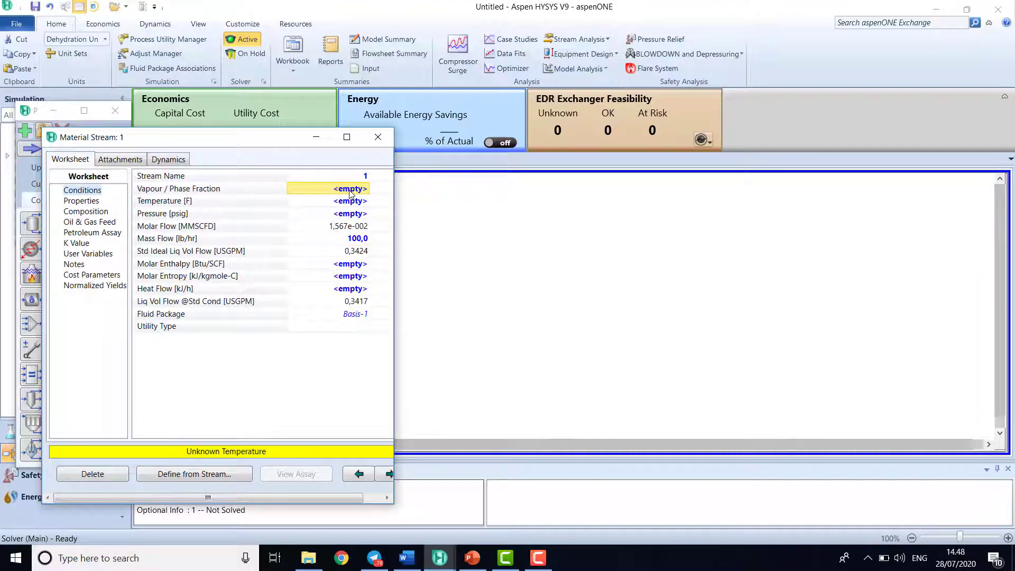
{"action": "type", "text": "1"}
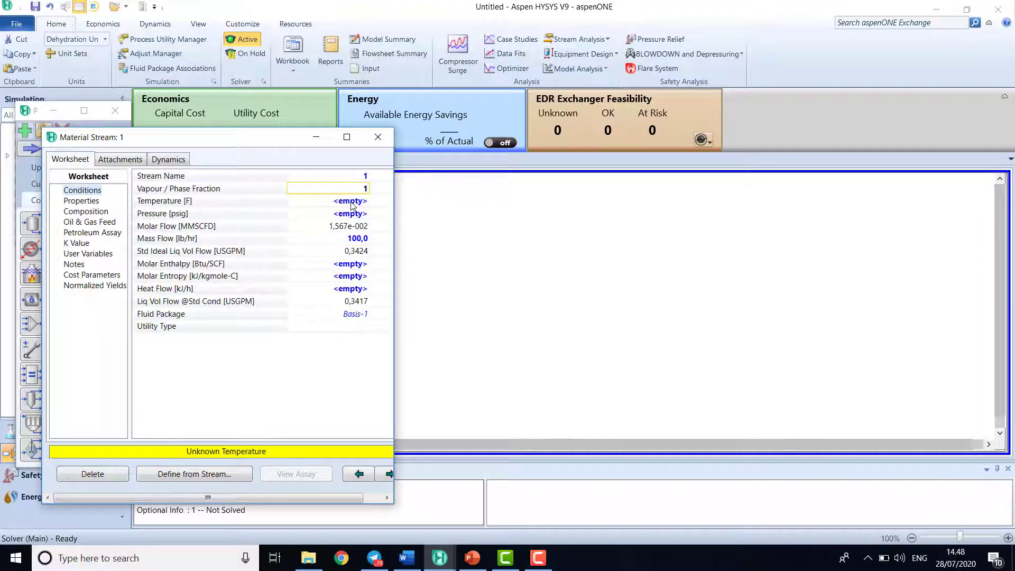
{"action": "key", "text": "Return"}
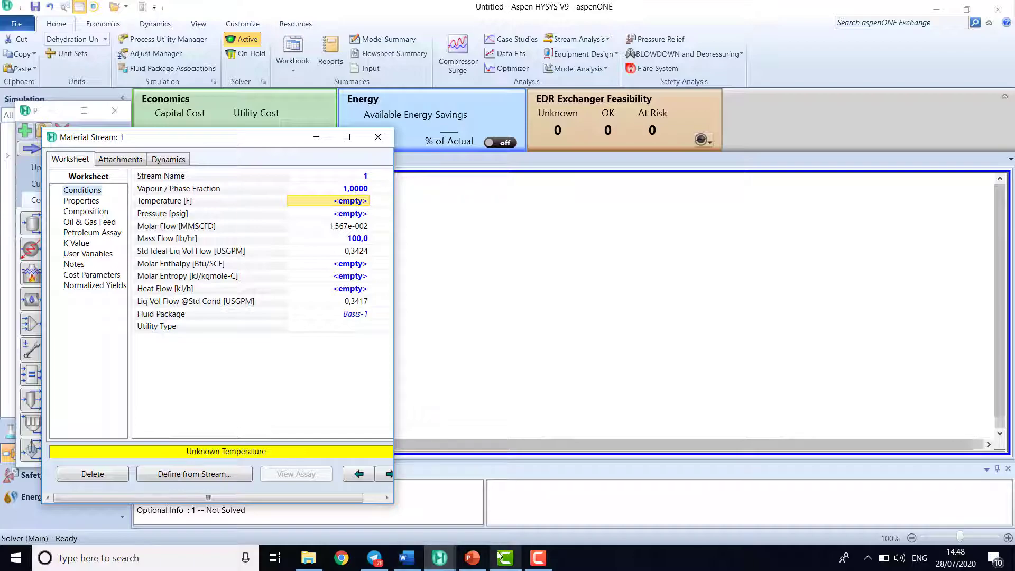
- Check the Example 1 slide in PowerPoint and, back in Aspen HYSYS, set the temperature of stream 1 to 350 K
{"action": "left_click", "coordinate": [476, 559]}
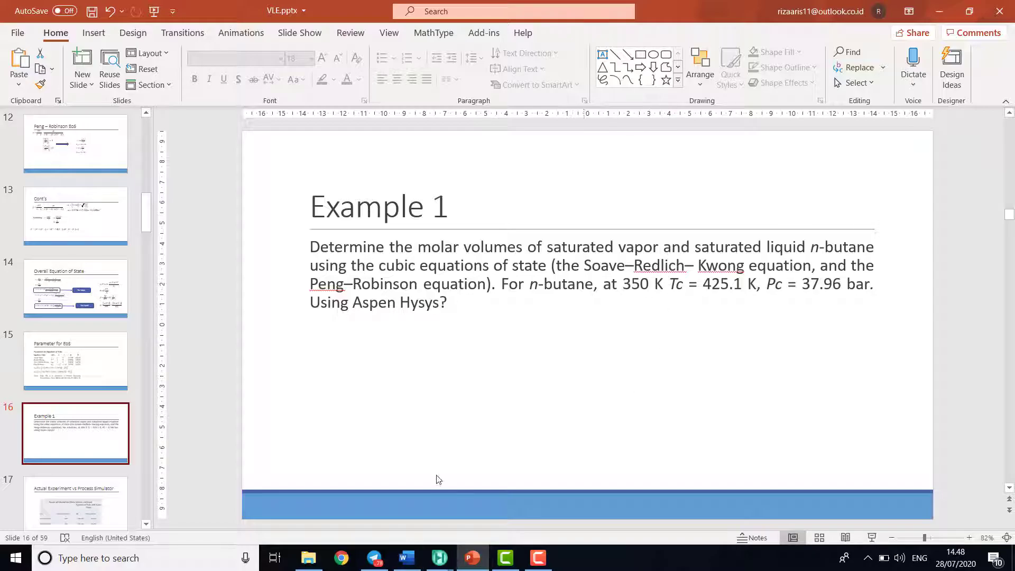
{"action": "mouse_move", "coordinate": [438, 565]}
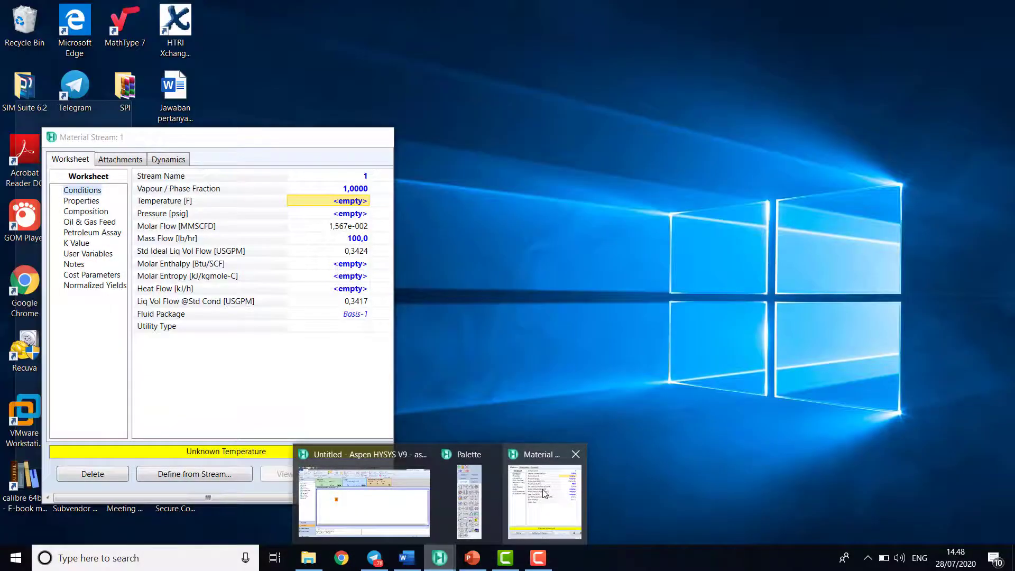
{"action": "left_click", "coordinate": [545, 492]}
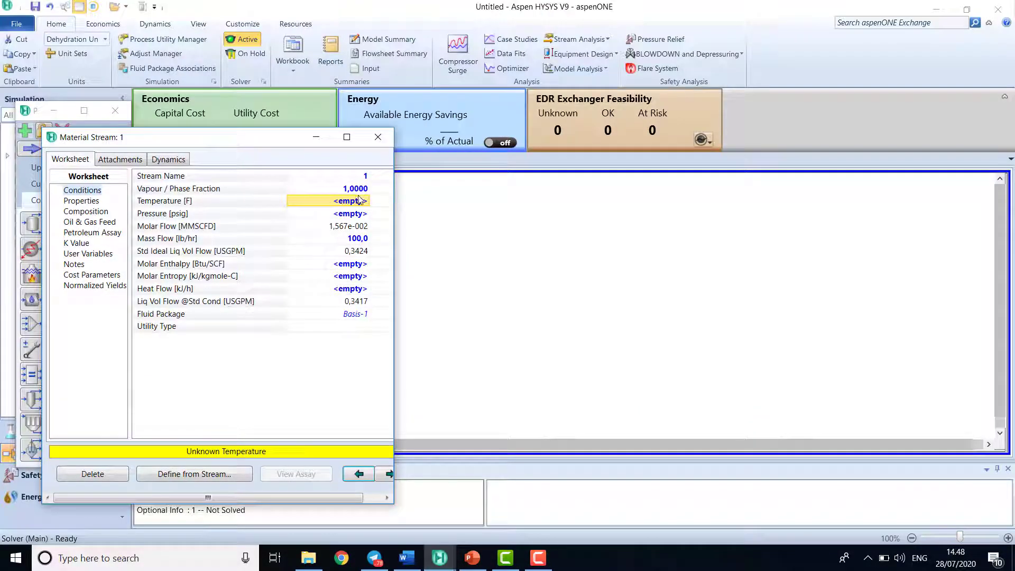
{"action": "type", "text": "350"}
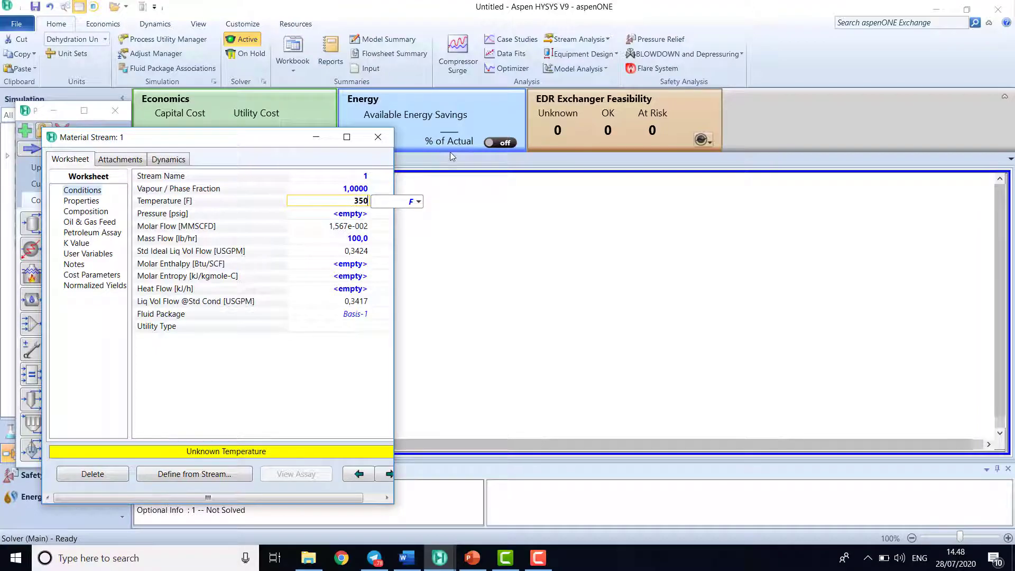
{"action": "left_click", "coordinate": [418, 201]}
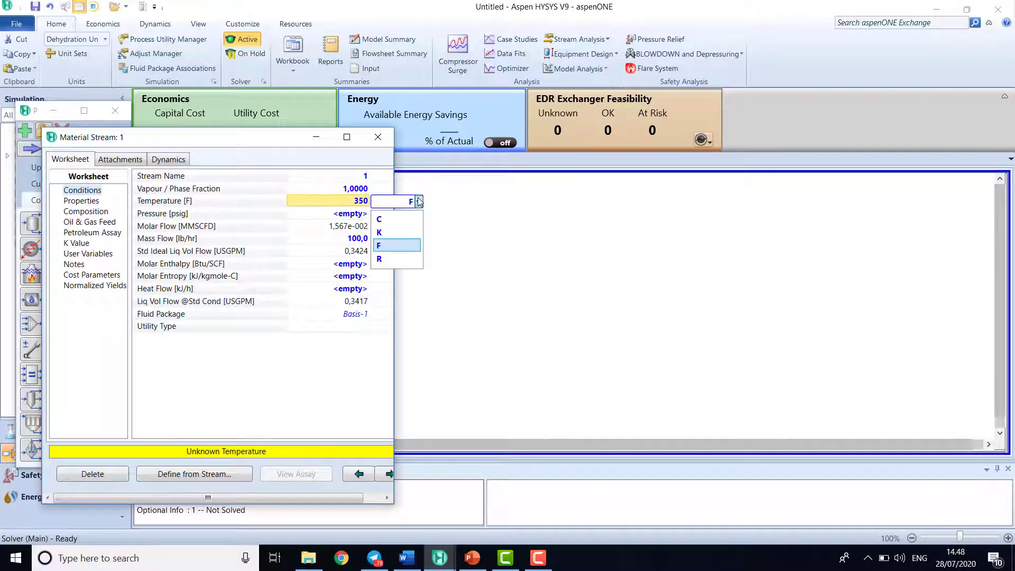
{"action": "left_click", "coordinate": [404, 231]}
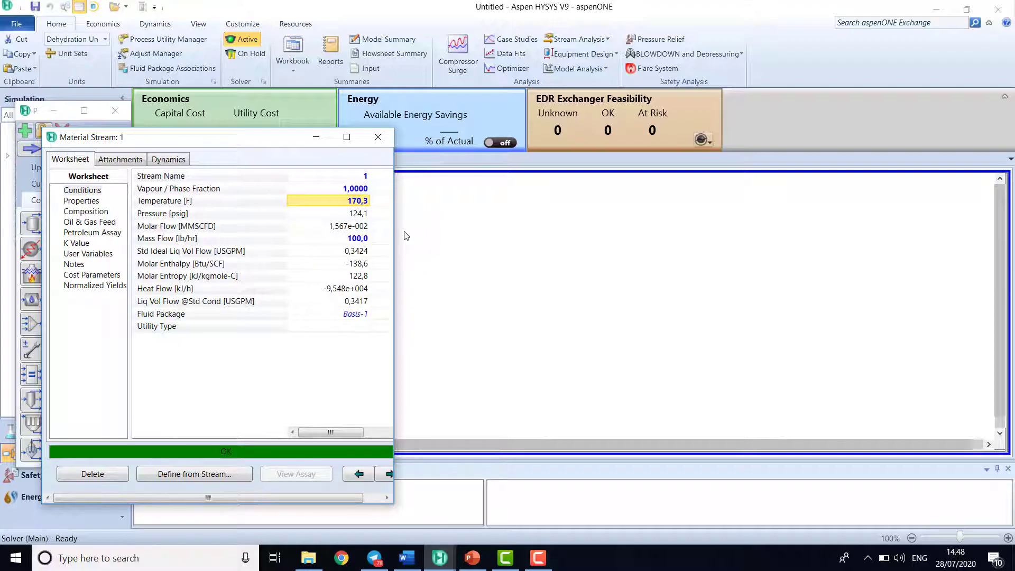
- Read the calculated pressure of stream 1 and look up its molar volume in the enlarged stream properties
{"action": "mouse_move", "coordinate": [340, 222]}
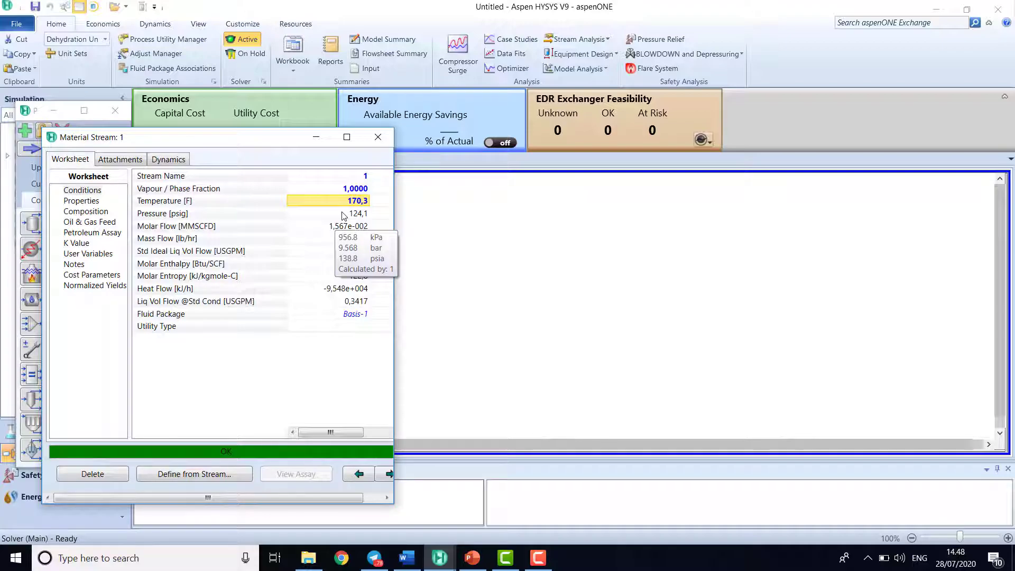
{"action": "left_click", "coordinate": [99, 203]}
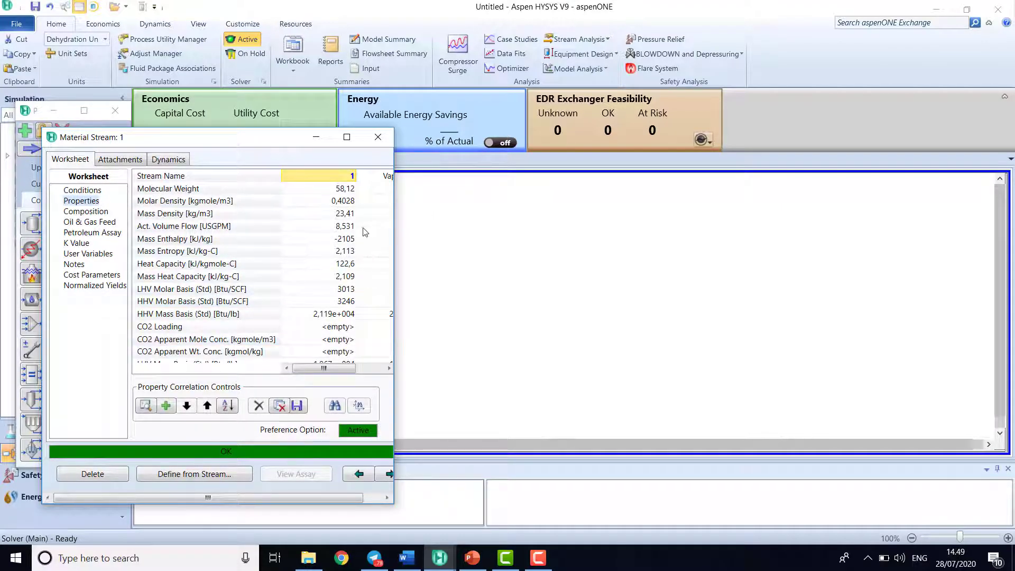
{"action": "mouse_move", "coordinate": [349, 284]}
{"action": "left_click", "coordinate": [355, 142]}
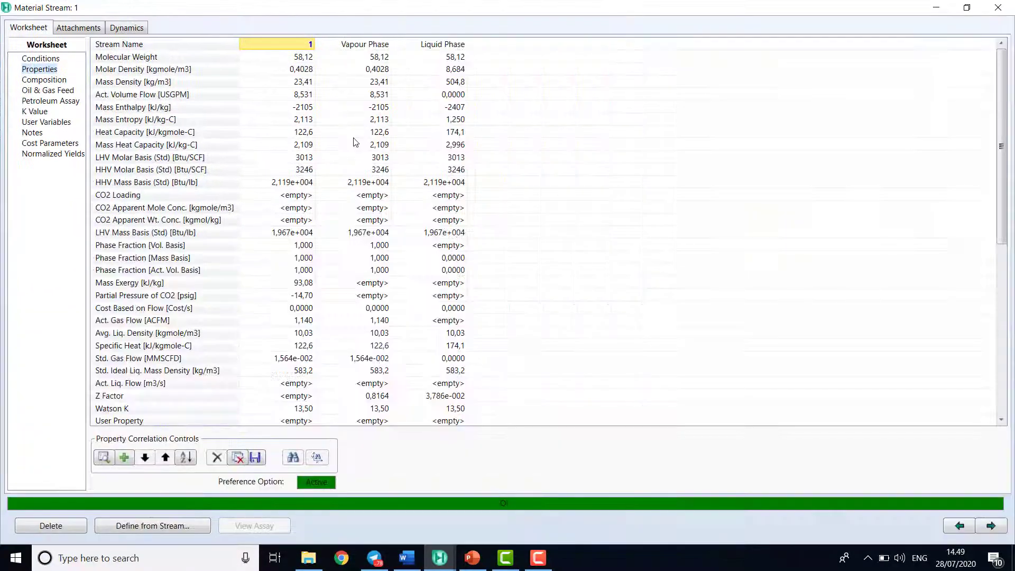
{"action": "mouse_move", "coordinate": [355, 142]}
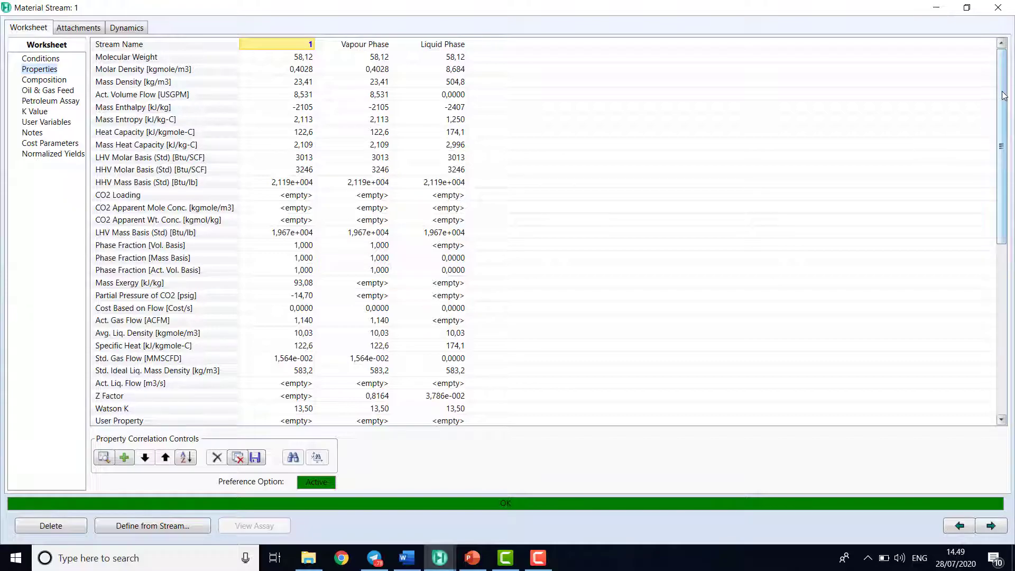
{"action": "scroll", "coordinate": [1007, 139], "scroll_direction": "down", "scroll_amount": 2}
{"action": "left_click_drag", "start_coordinate": [1007, 139], "coordinate": [1004, 167]}
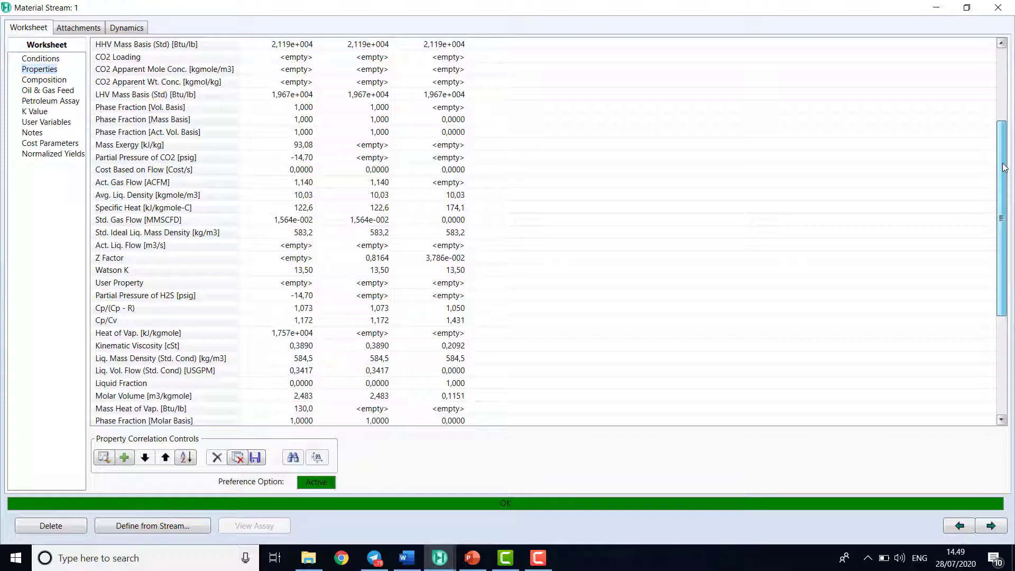
{"action": "left_click", "coordinate": [304, 397]}
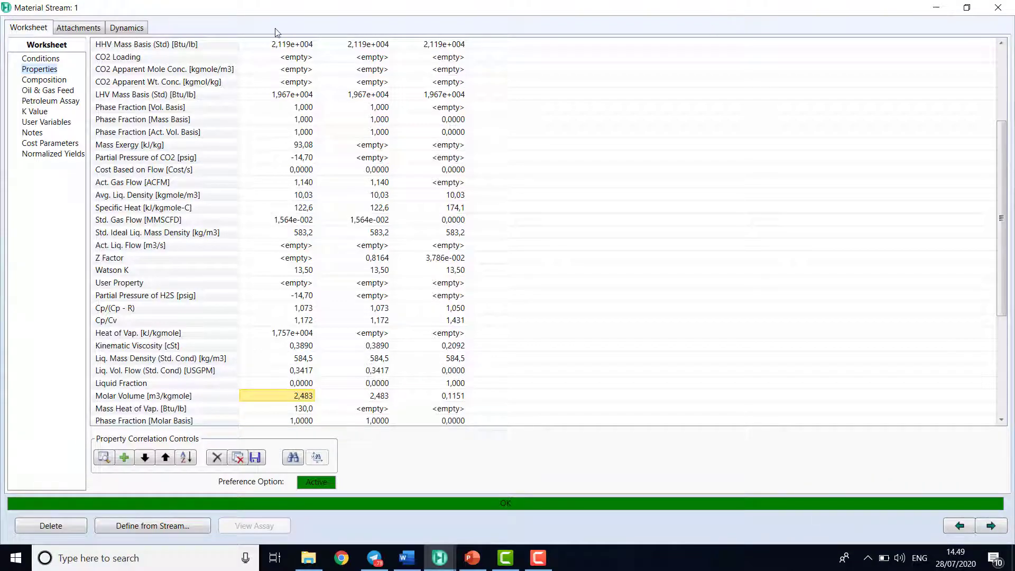
- Clear the vapour fraction in the conditions of stream 1 and set it to 0 for saturated liquid
{"action": "left_click", "coordinate": [43, 60]}
{"action": "left_click", "coordinate": [289, 60]}
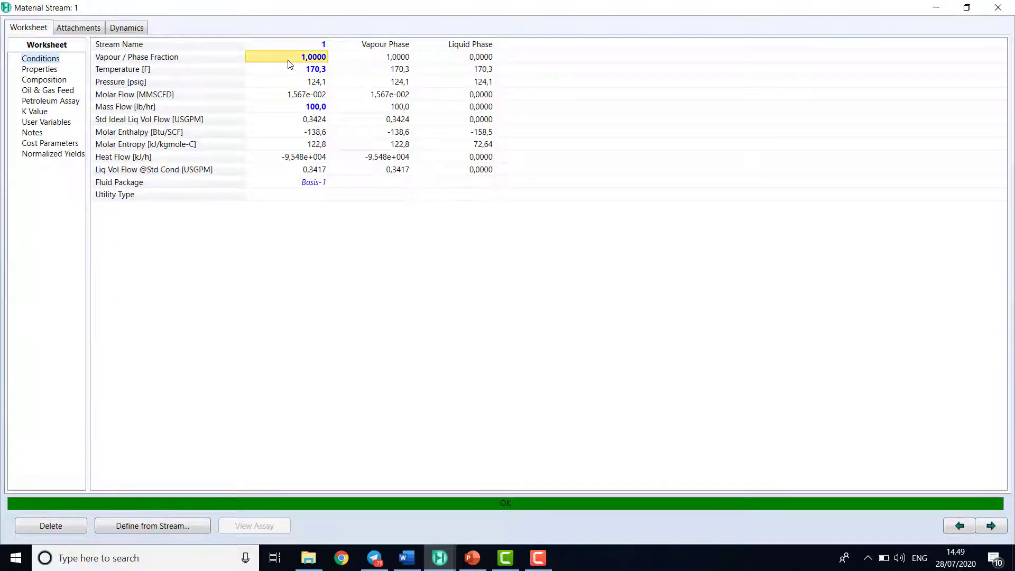
{"action": "key", "text": "Delete"}
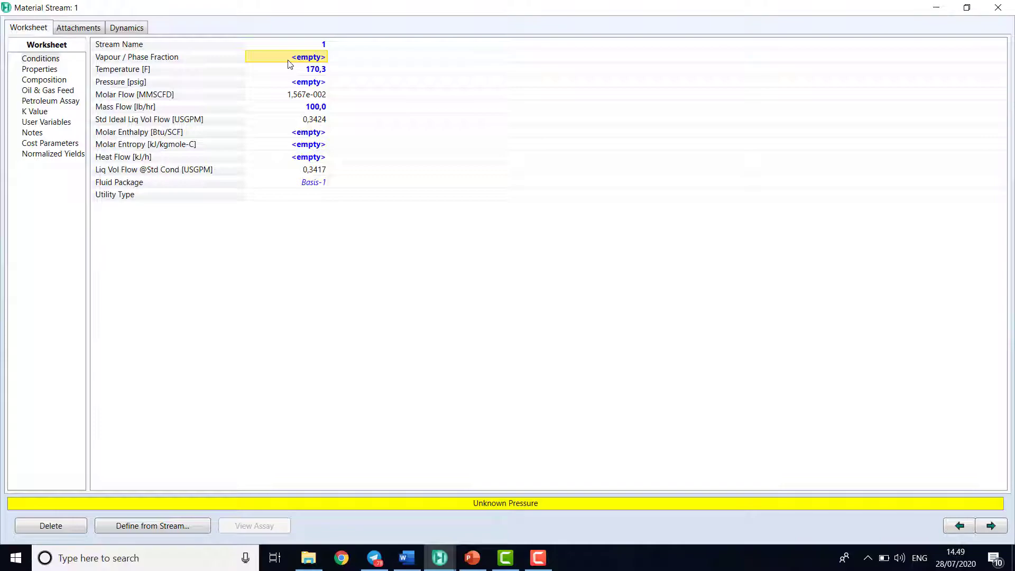
{"action": "left_click", "coordinate": [303, 70]}
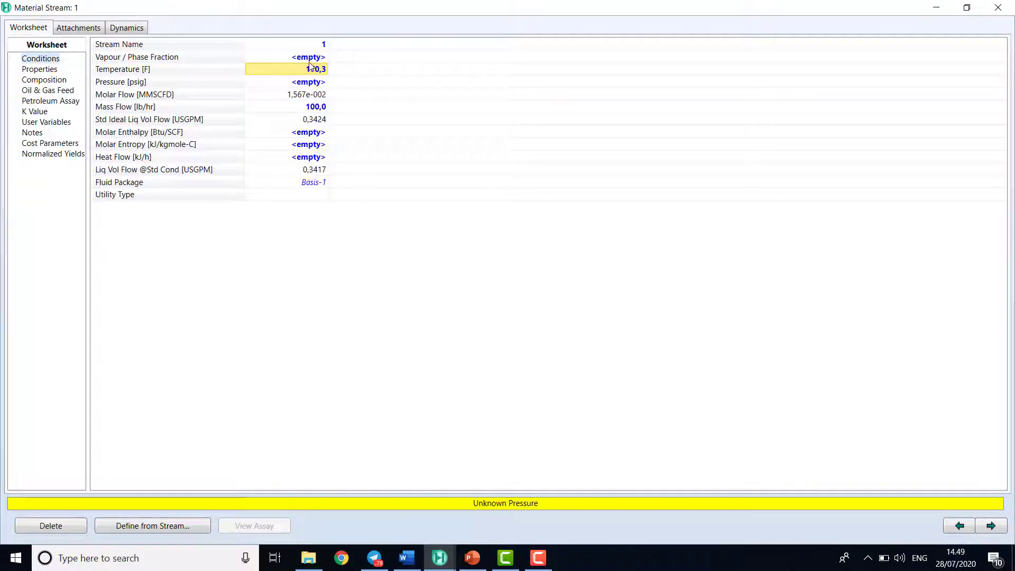
{"action": "left_click", "coordinate": [310, 62]}
{"action": "type", "text": "0"}
{"action": "key", "text": "Return"}
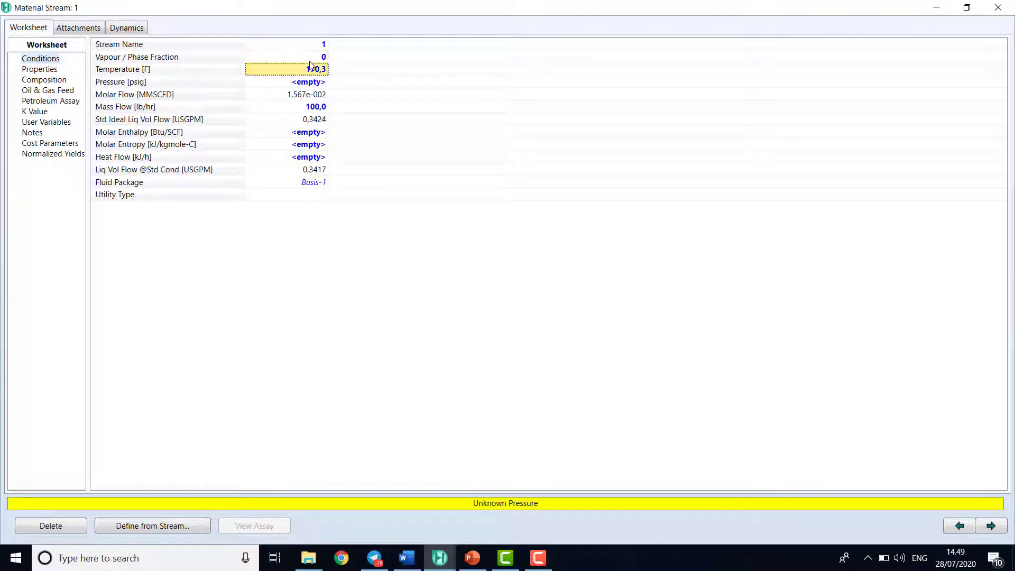
- Examine the molar volume of the saturated liquid stream in its properties and close the stream window
{"action": "left_click", "coordinate": [39, 70]}
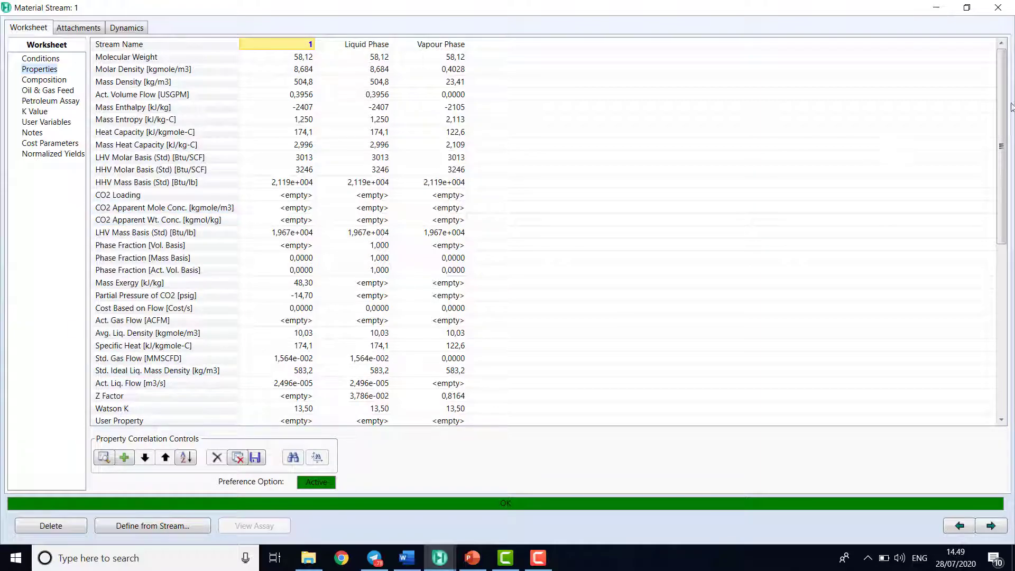
{"action": "left_click_drag", "start_coordinate": [1004, 113], "coordinate": [1004, 176]}
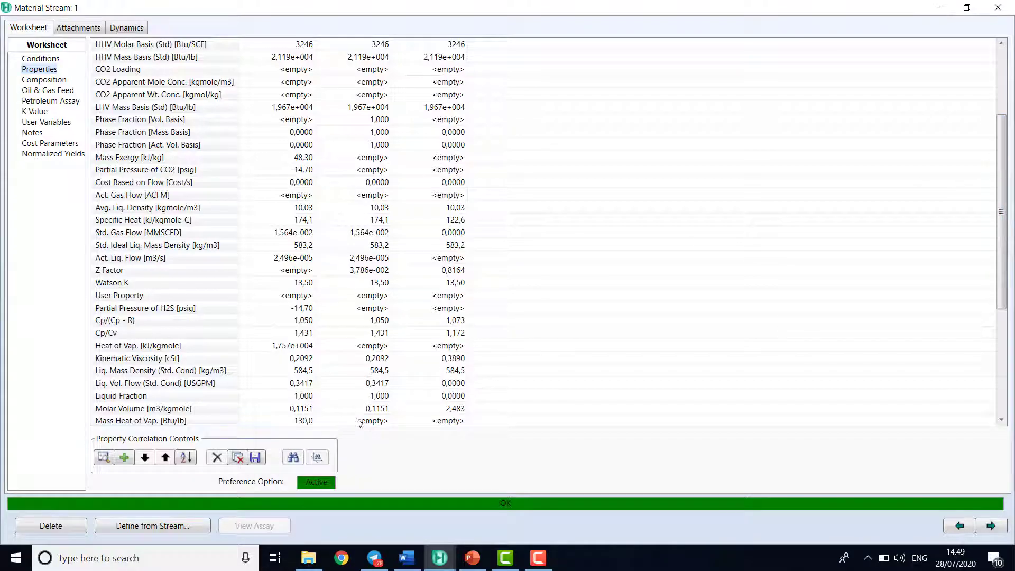
{"action": "left_click", "coordinate": [302, 413]}
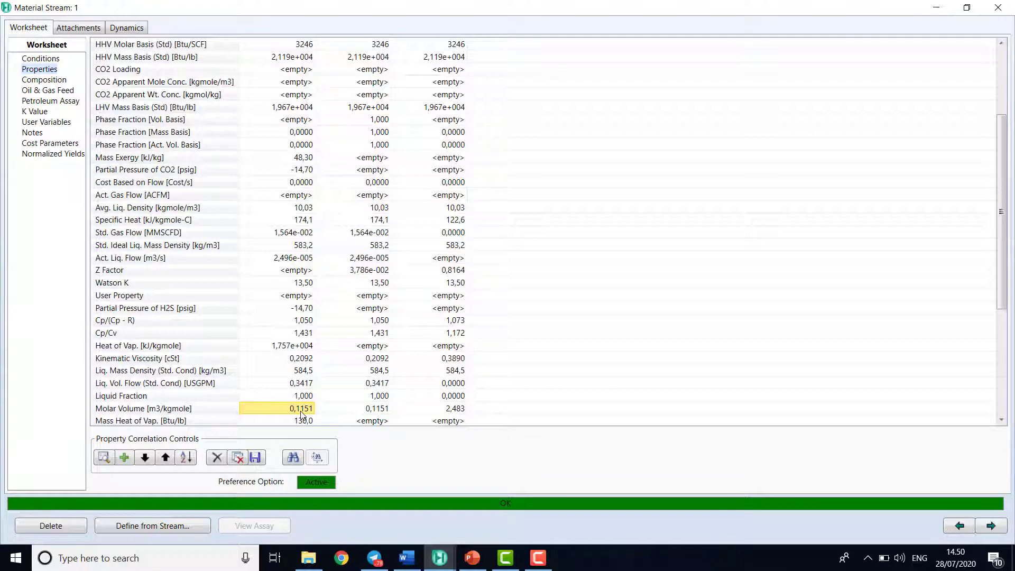
{"action": "mouse_move", "coordinate": [458, 416]}
{"action": "left_click", "coordinate": [1000, 66]}
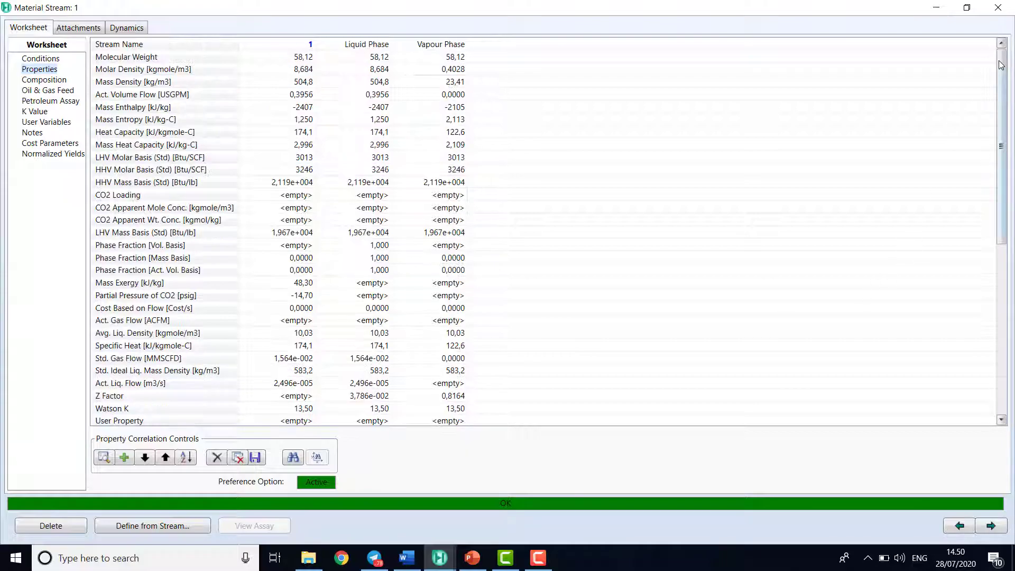
{"action": "left_click", "coordinate": [1001, 7]}
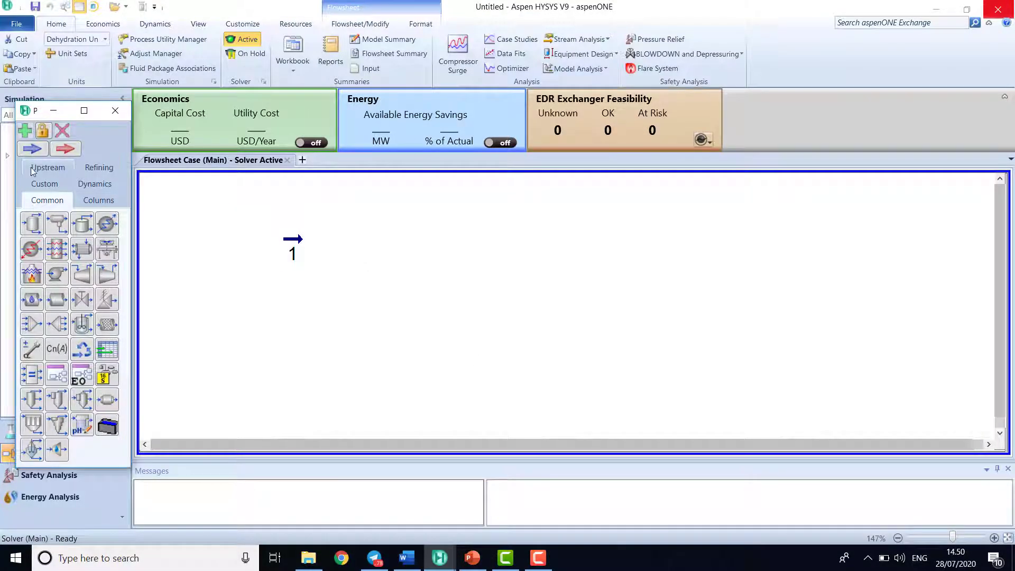
- Hide the object palette, return to the properties environment and change the property package of fluid package Basis-1 to Peng-Robinson
{"action": "left_click", "coordinate": [53, 113]}
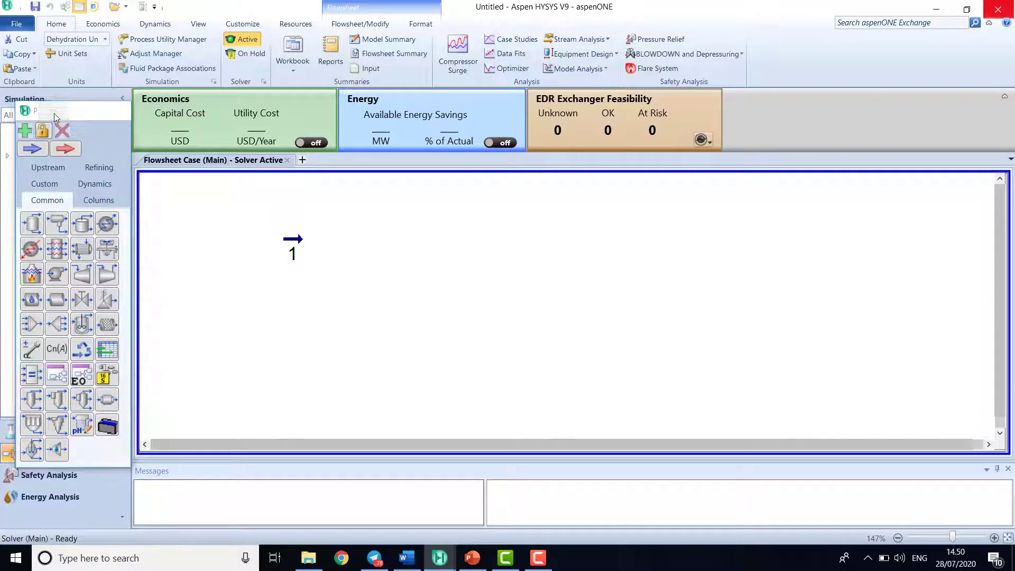
{"action": "left_click", "coordinate": [40, 431]}
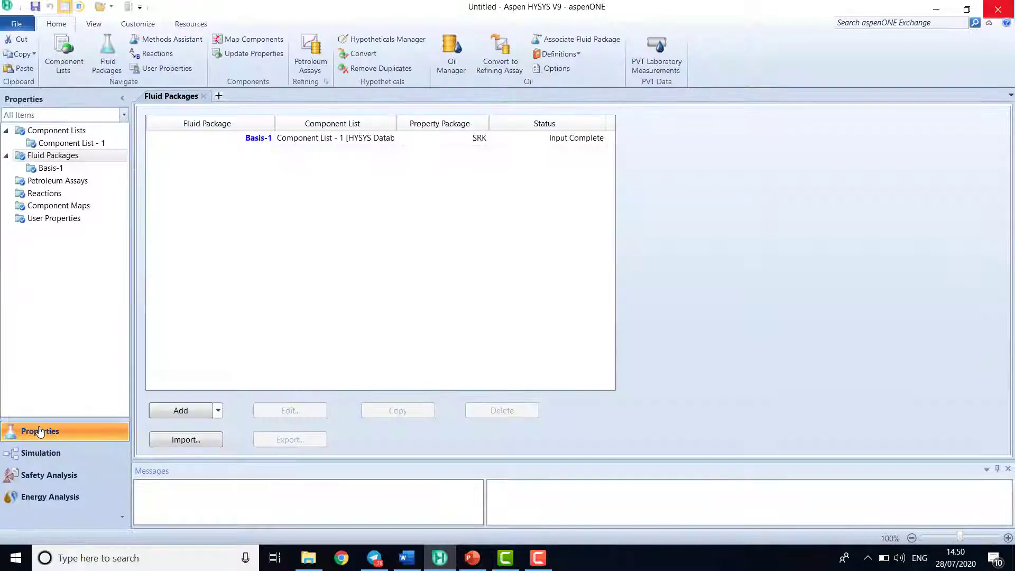
{"action": "double_click", "coordinate": [83, 169]}
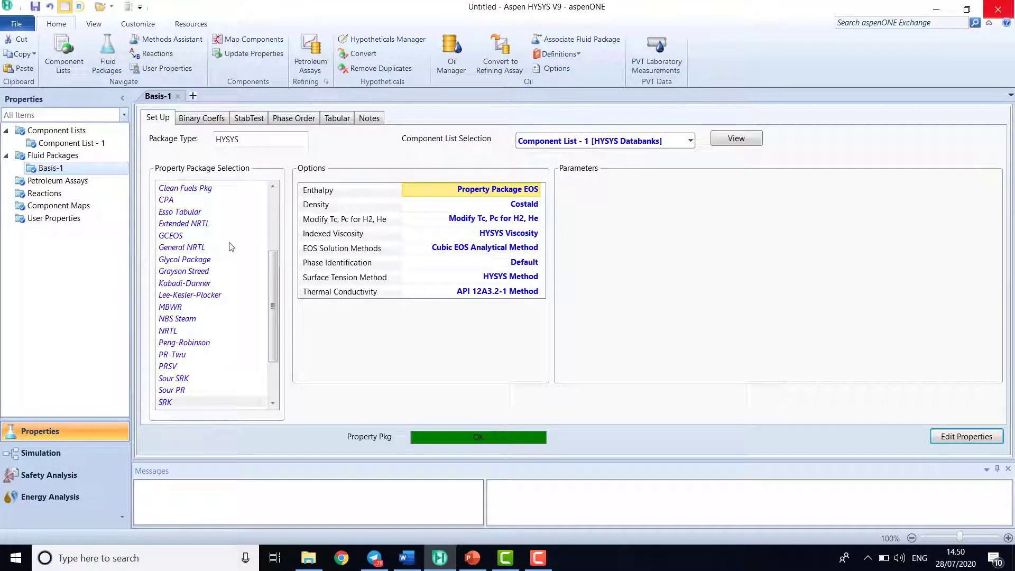
{"action": "left_click", "coordinate": [196, 344]}
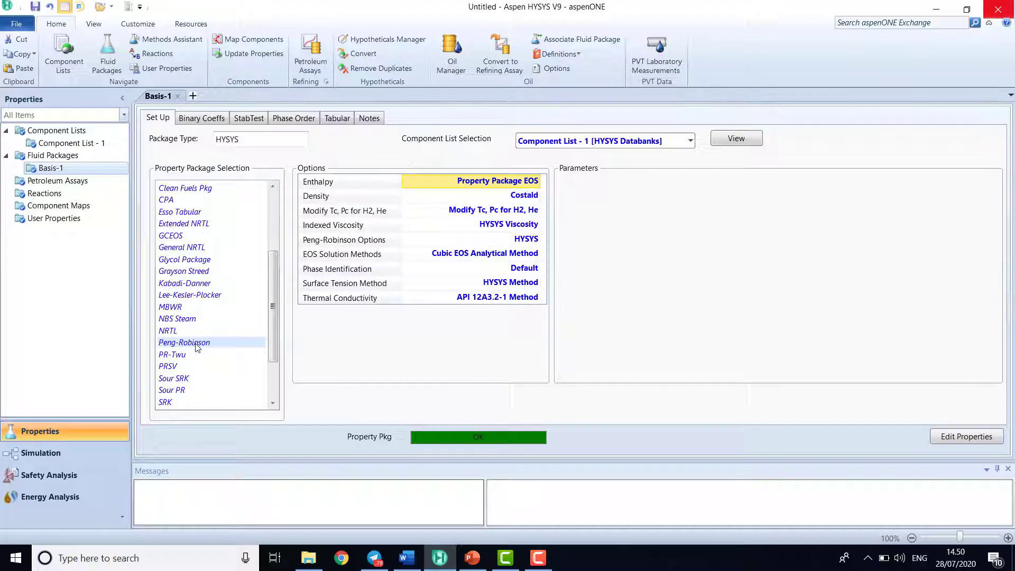
- Return to the simulation environment in holding mode and set the solver to active
{"action": "left_click", "coordinate": [32, 453]}
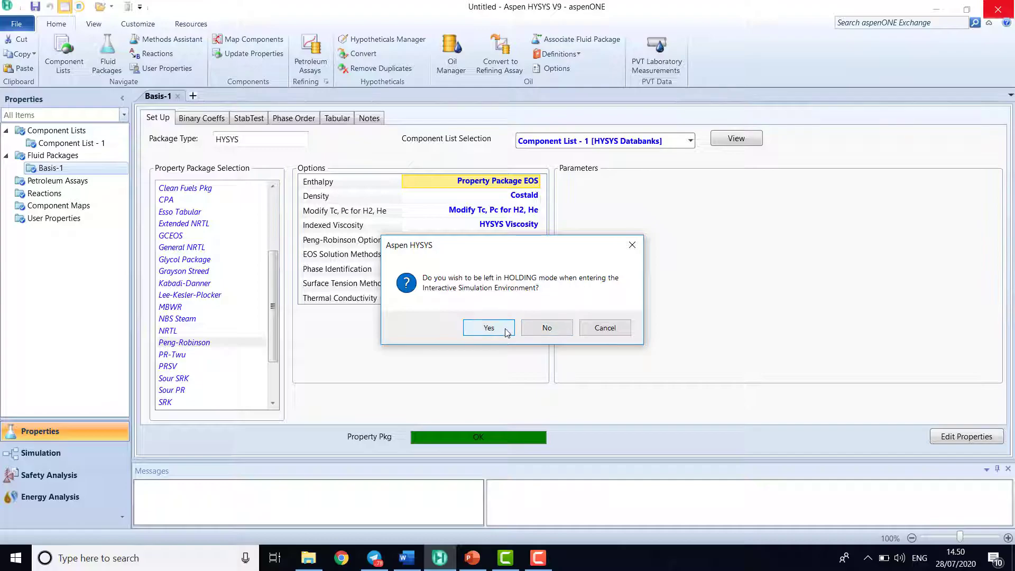
{"action": "left_click", "coordinate": [488, 328]}
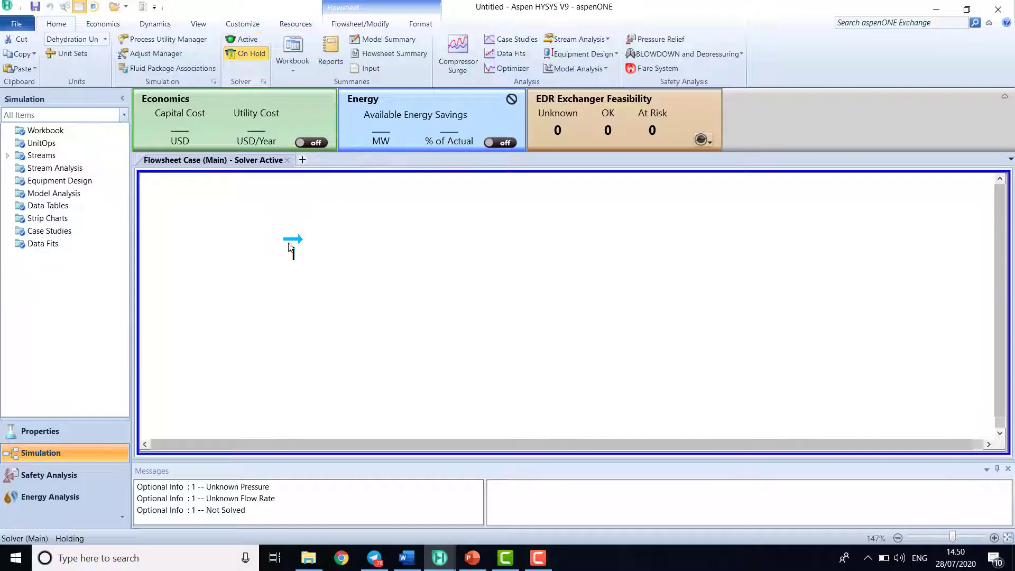
{"action": "left_click", "coordinate": [241, 43]}
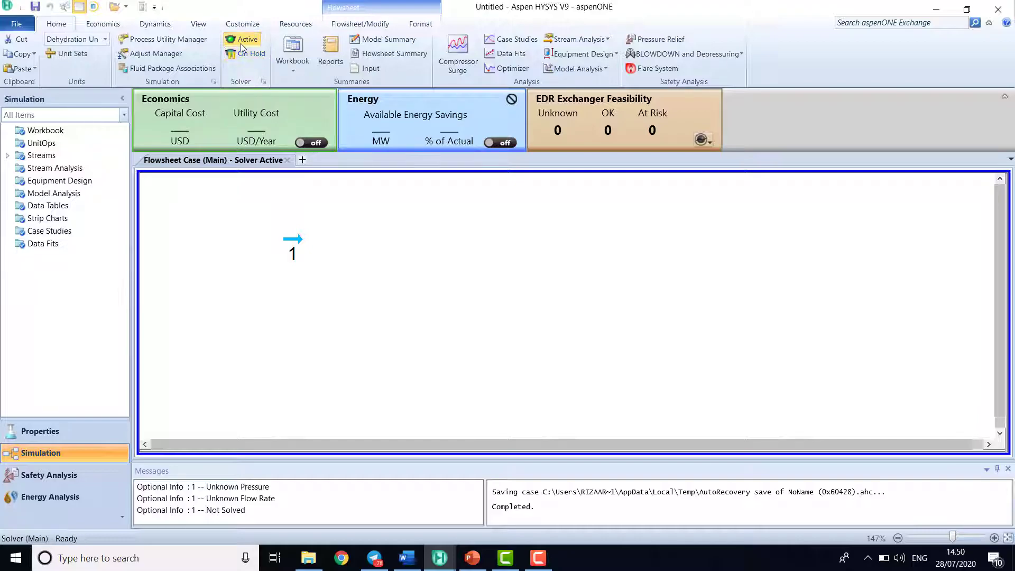
- Open stream 1 and examine its pressure and the liquid and vapour molar volumes calculated with Peng-Robinson
{"action": "double_click", "coordinate": [302, 249]}
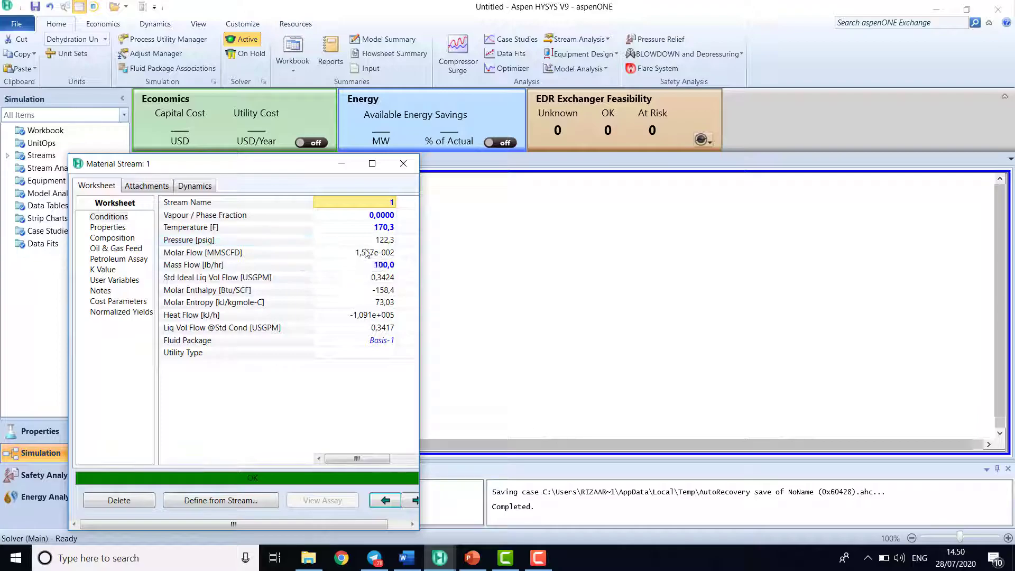
{"action": "mouse_move", "coordinate": [379, 246]}
{"action": "left_click", "coordinate": [111, 228]}
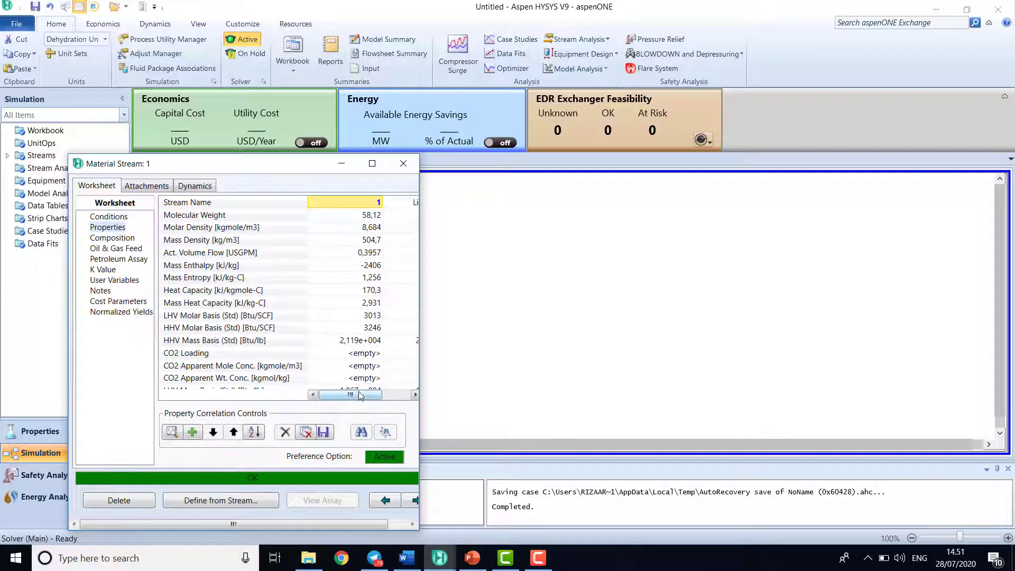
{"action": "left_click", "coordinate": [372, 163]}
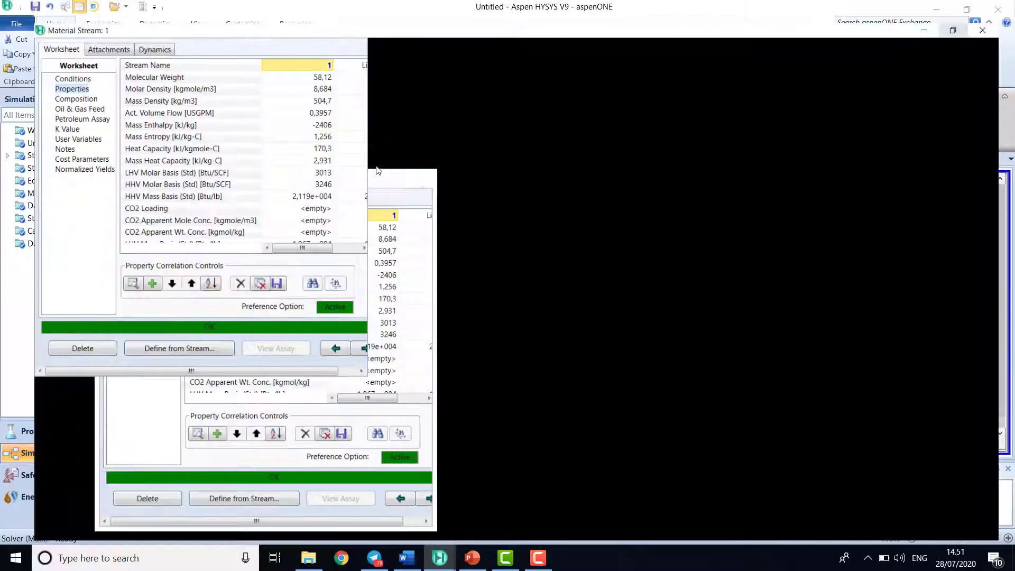
{"action": "left_click_drag", "start_coordinate": [1002, 121], "coordinate": [1001, 214]}
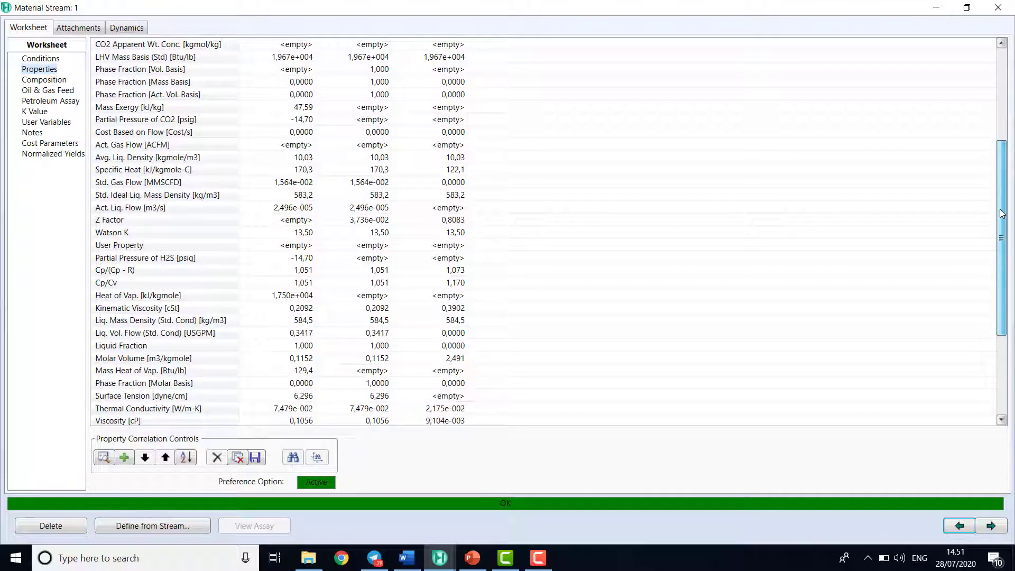
{"action": "mouse_move", "coordinate": [459, 362]}
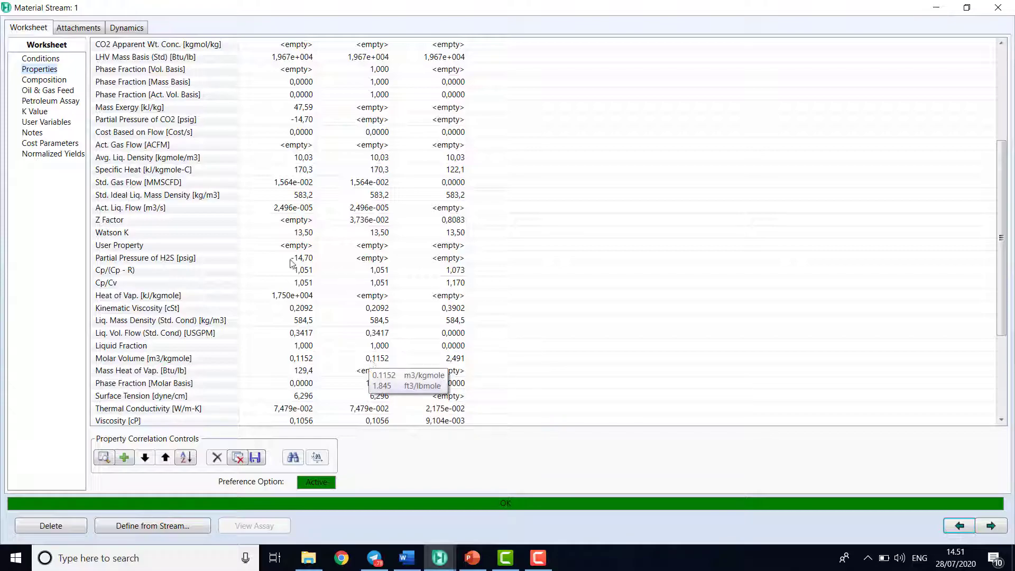
- Set the vapour / phase fraction of stream 1 to 1 in its conditions
{"action": "left_click", "coordinate": [53, 59]}
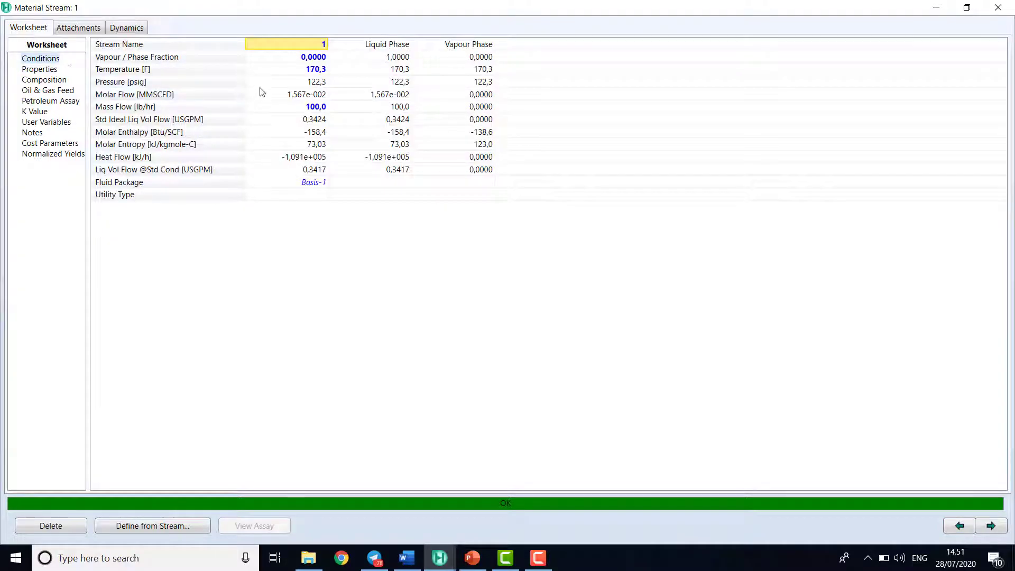
{"action": "left_click", "coordinate": [290, 58]}
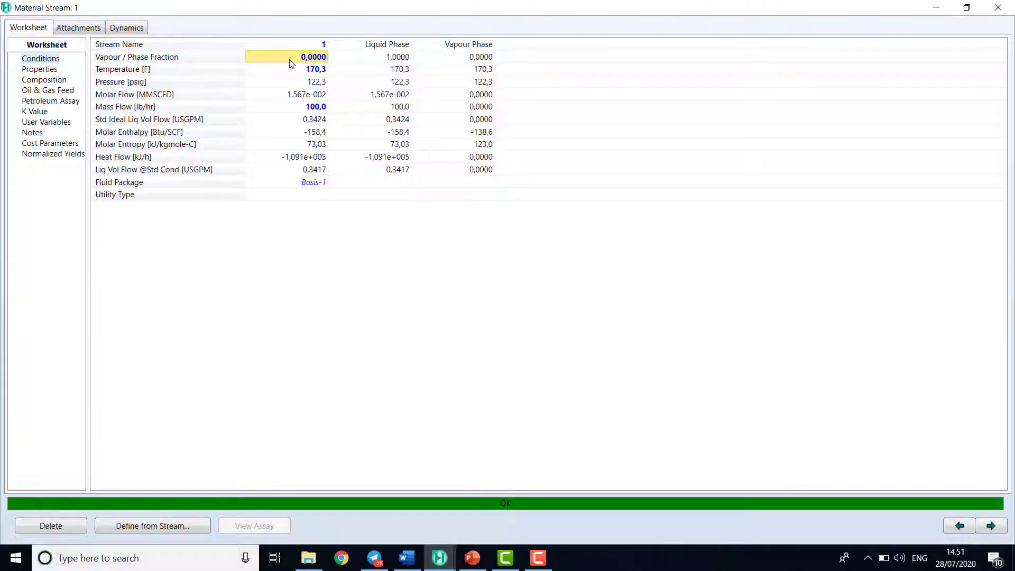
{"action": "type", "text": "1"}
{"action": "key", "text": "Return"}
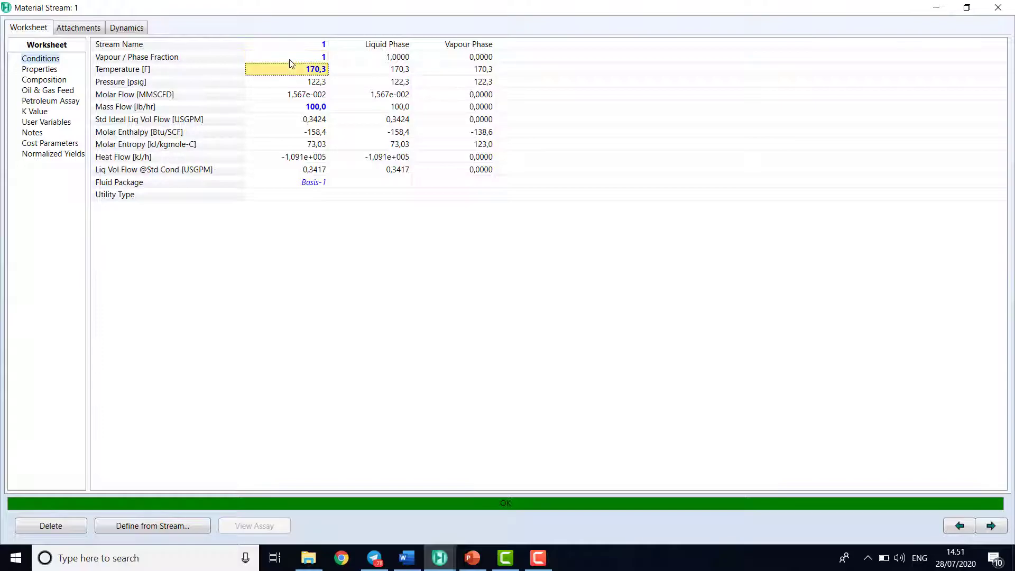
- Examine the molar volumes of the saturated vapour stream and its phases in the stream properties
{"action": "left_click", "coordinate": [39, 69]}
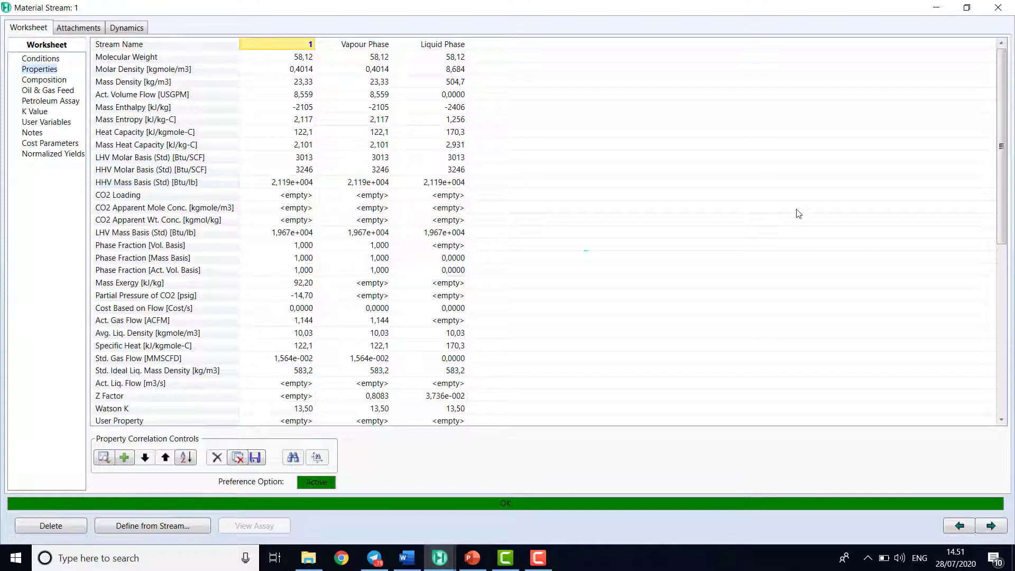
{"action": "left_click_drag", "start_coordinate": [1001, 144], "coordinate": [999, 252]}
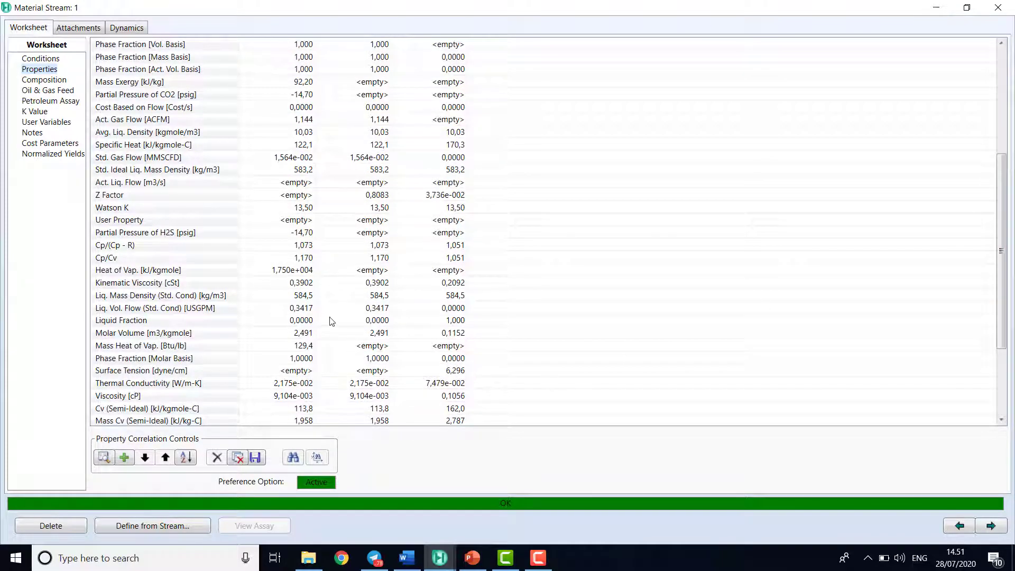
{"action": "mouse_move", "coordinate": [438, 339]}
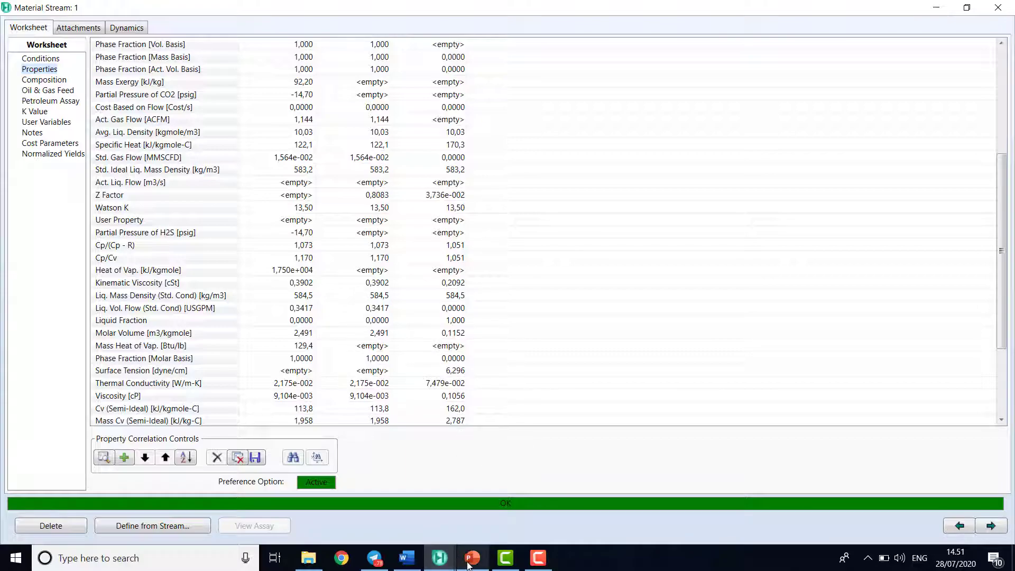
- Switch to the VLE.pptx presentation in PowerPoint and review the Example 1 problem and the Actual Experiment vs Process Simulator results table
{"action": "mouse_move", "coordinate": [471, 564]}
{"action": "left_click", "coordinate": [457, 525]}
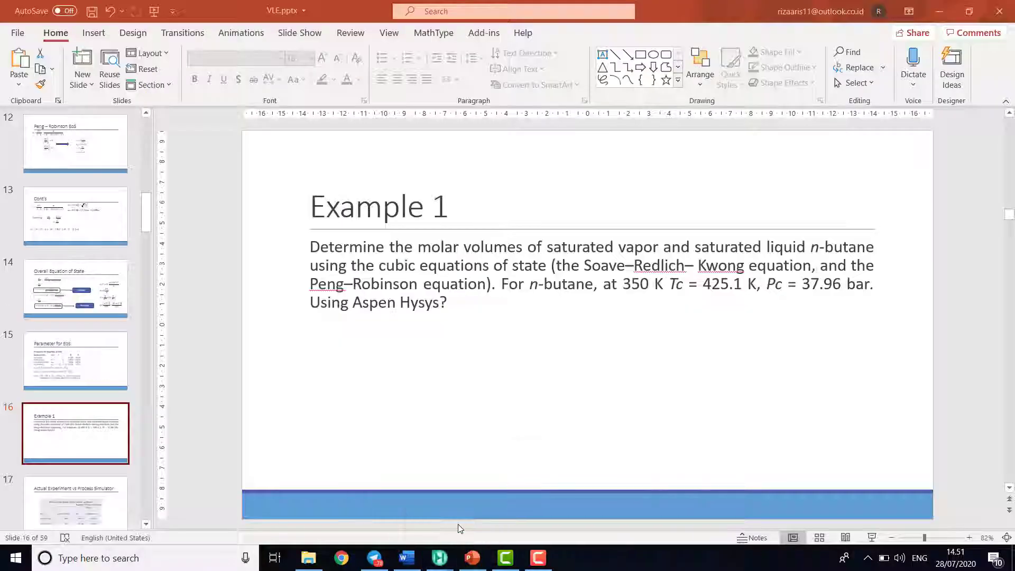
{"action": "left_click", "coordinate": [109, 512]}
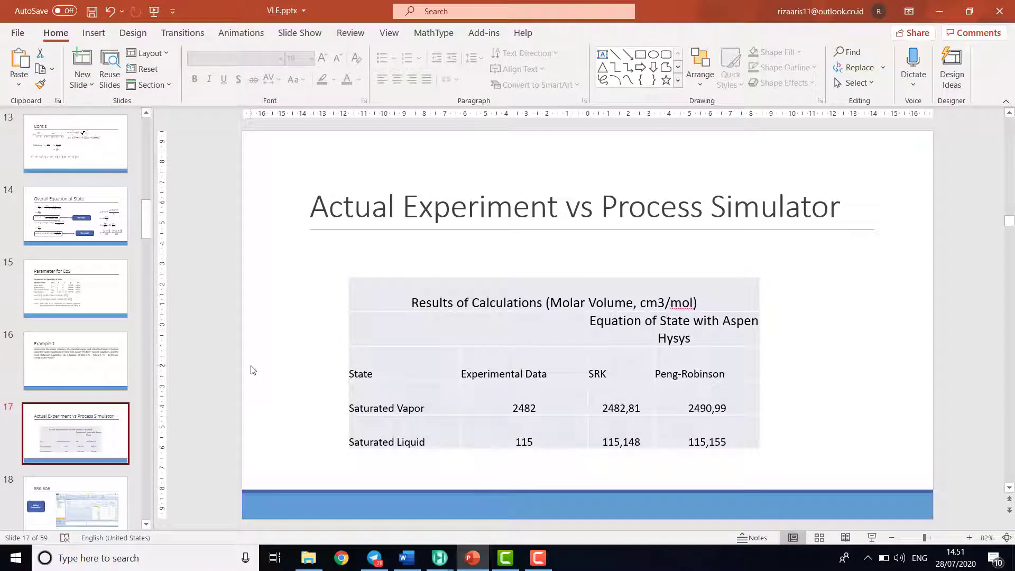
{"action": "left_click", "coordinate": [87, 373]}
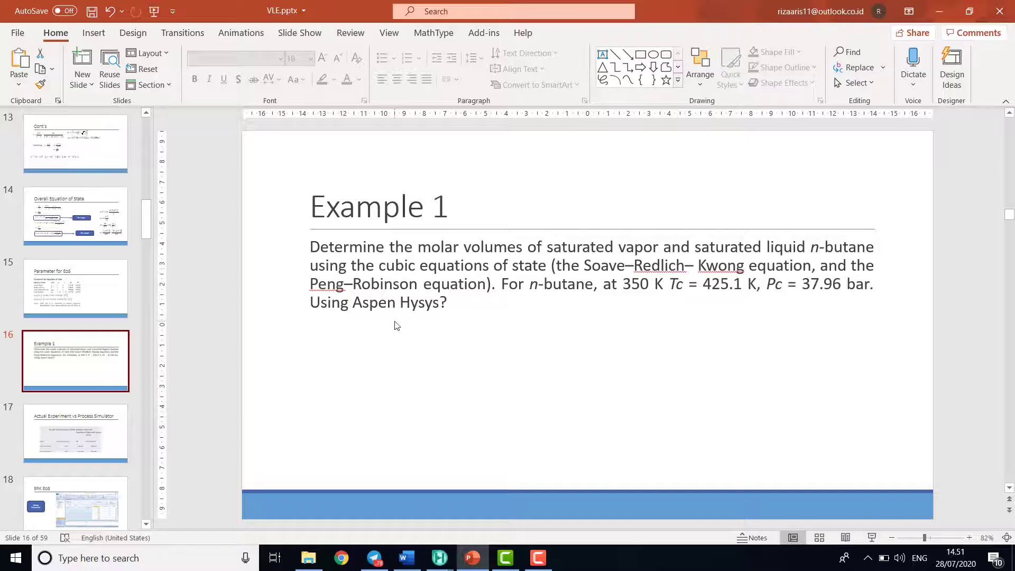
{"action": "left_click", "coordinate": [68, 419]}
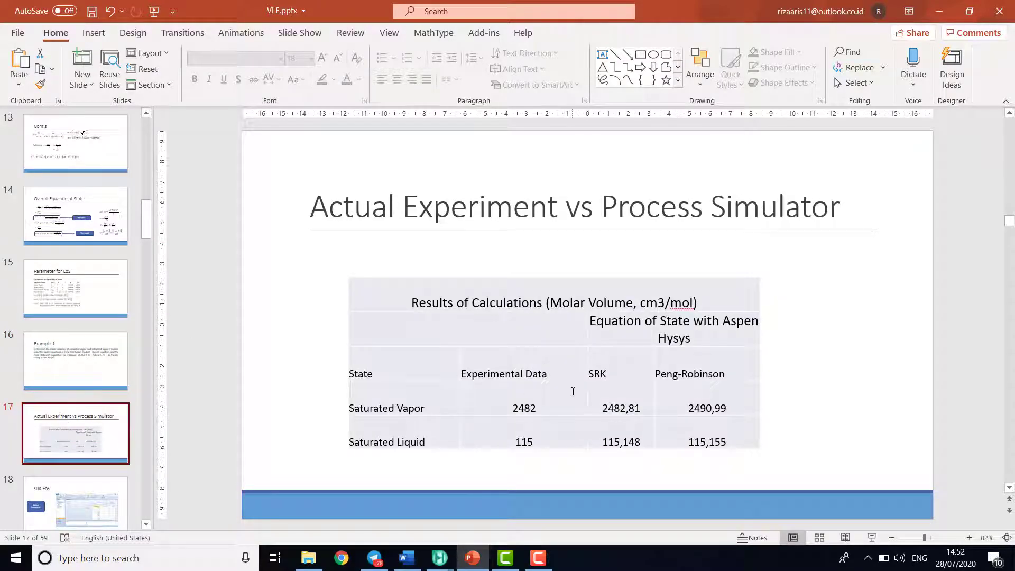